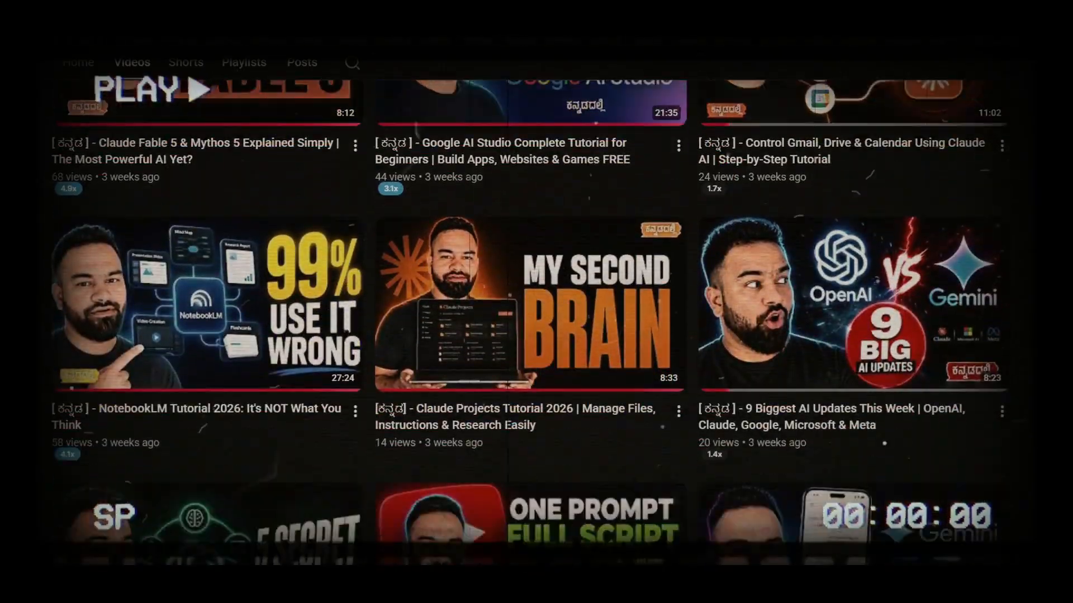
scroll(531, 313, down, 15)
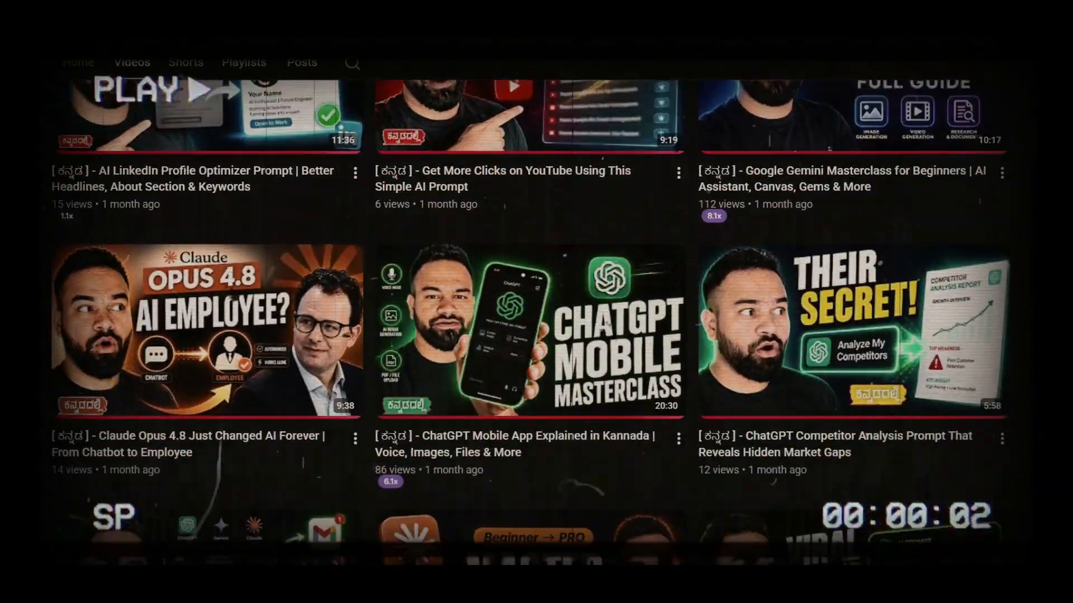
scroll(530, 313, down, 13)
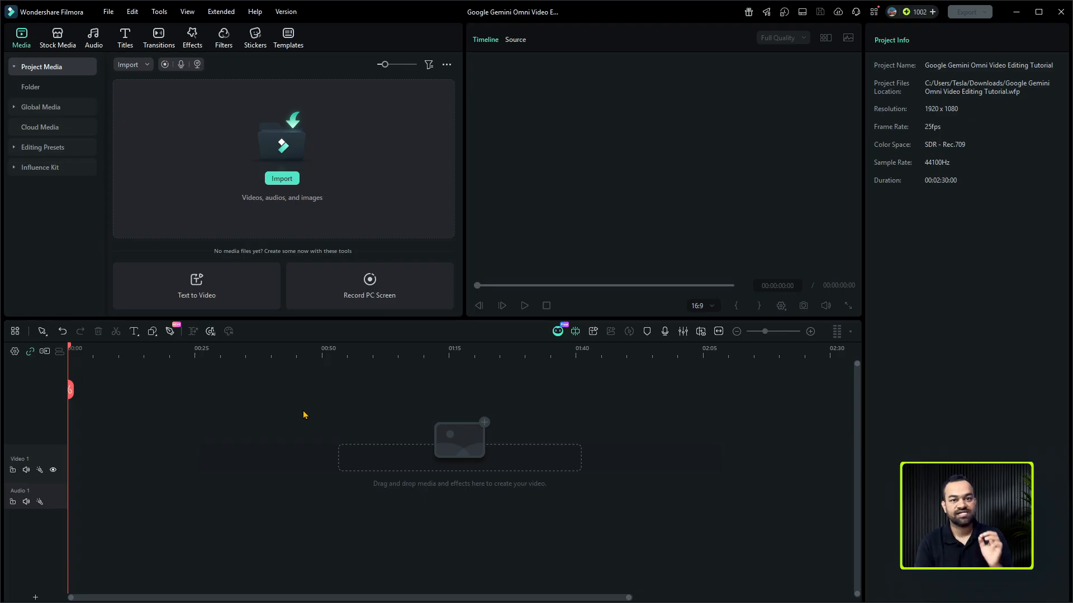
- Import the Google Gemini Omni Video Editing Tutorial video and place it at the start of the Video 1 track
click(333, 144)
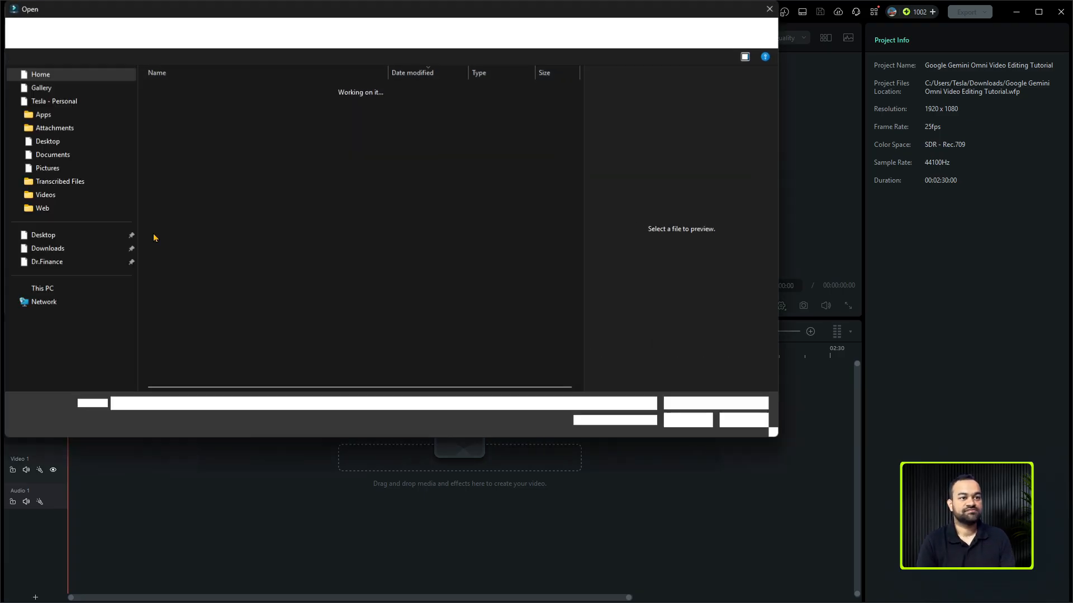
double_click(190, 104)
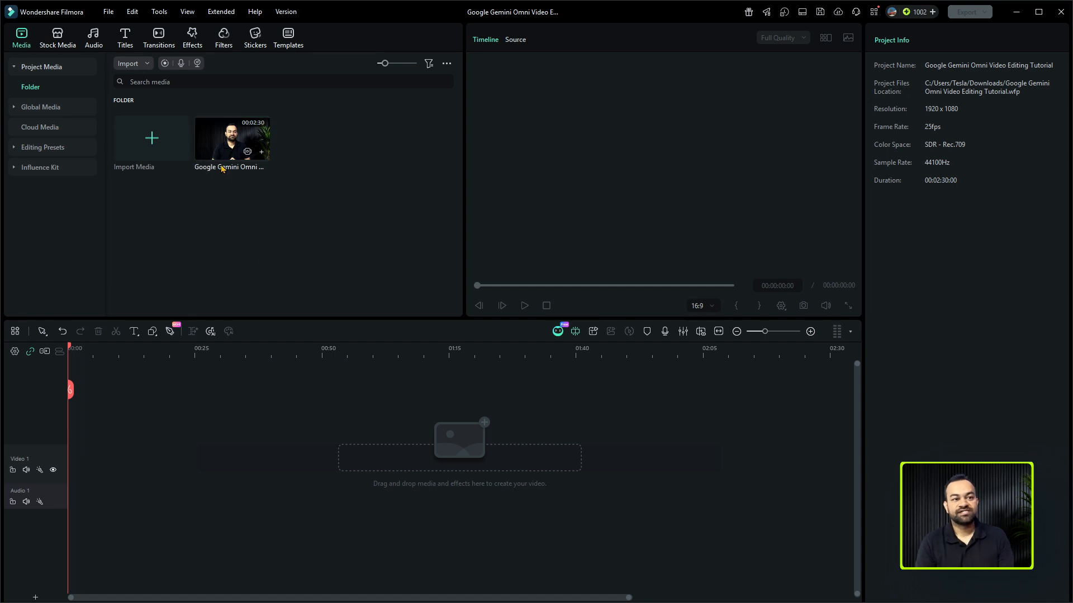
drag(221, 143, 91, 476)
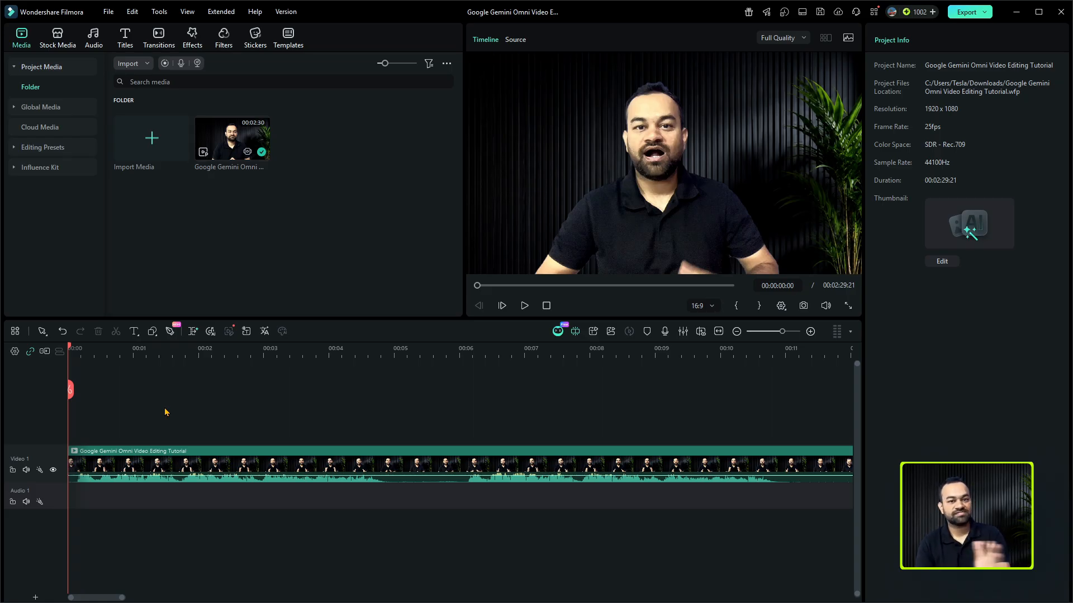
- Split the clip at 00:00:04:23, where the first take ends, and play on through the next take
key(space)
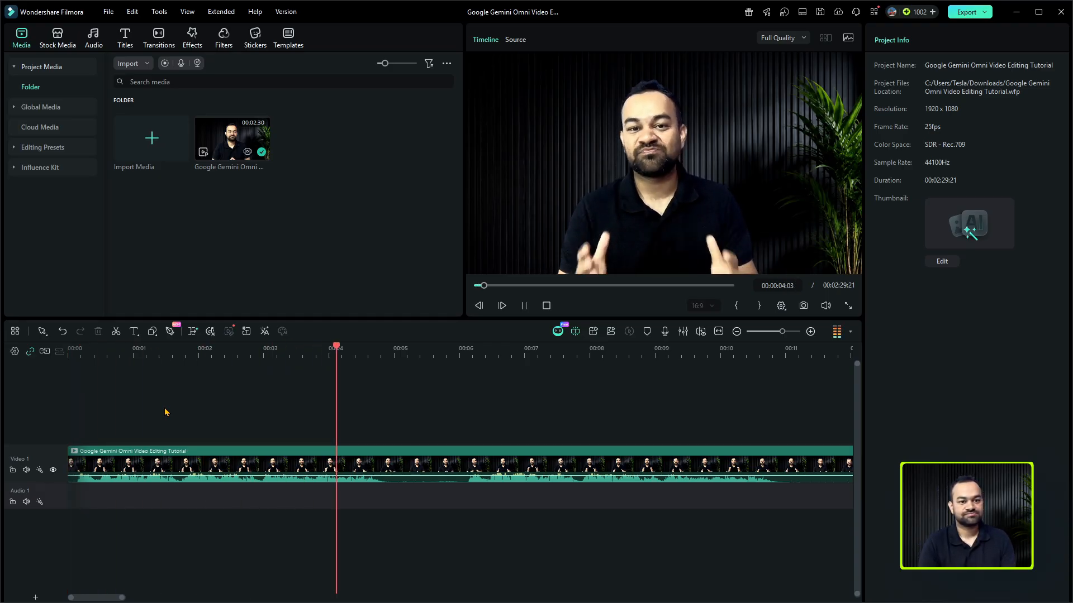
key(space)
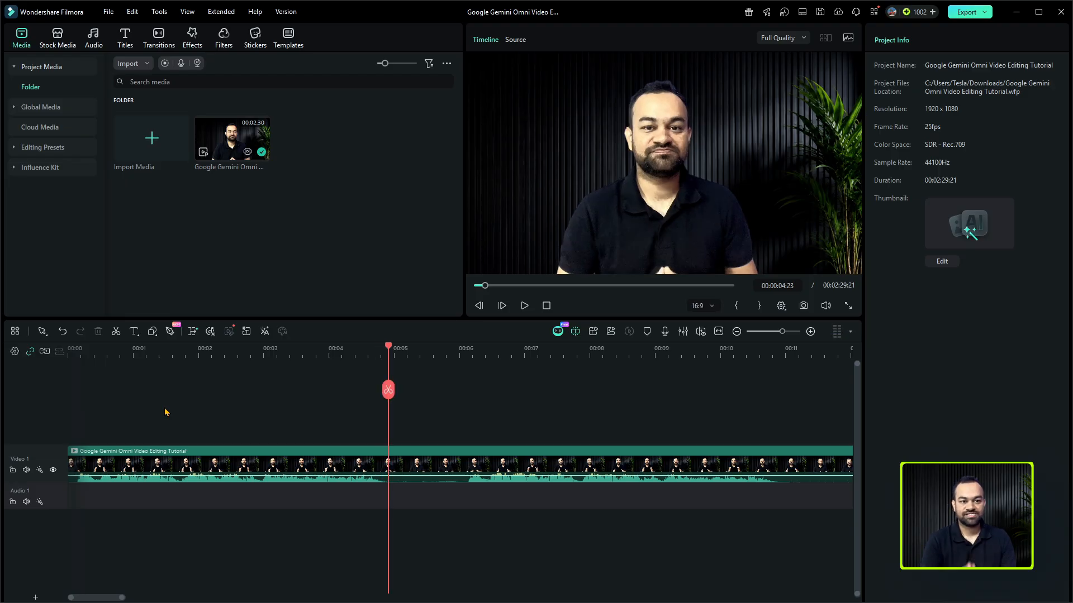
key(ctrl+b)
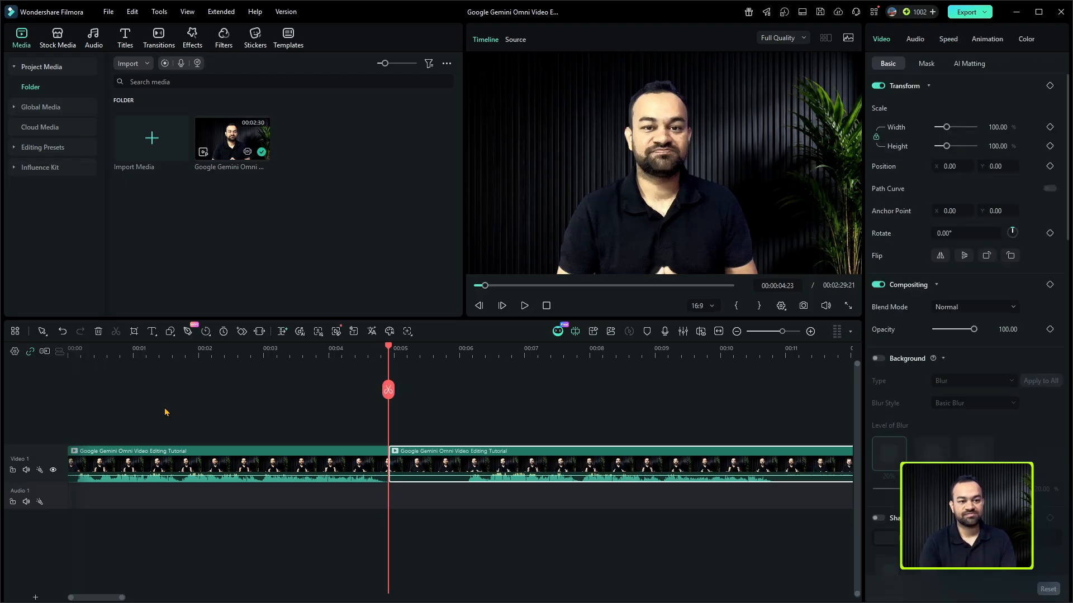
click(178, 403)
key(space)
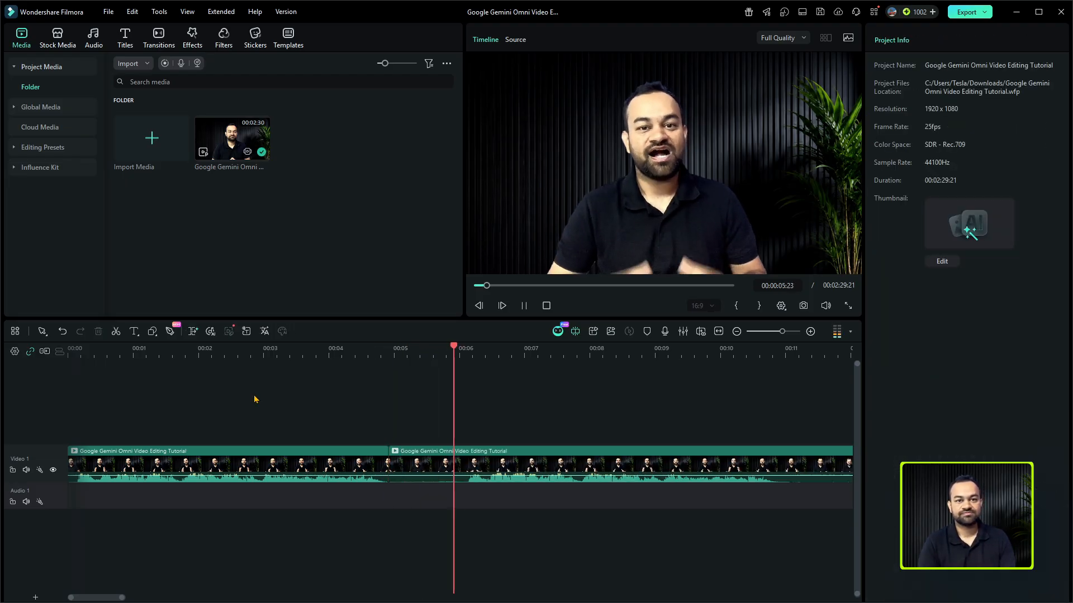
scroll(254, 400, down, 1)
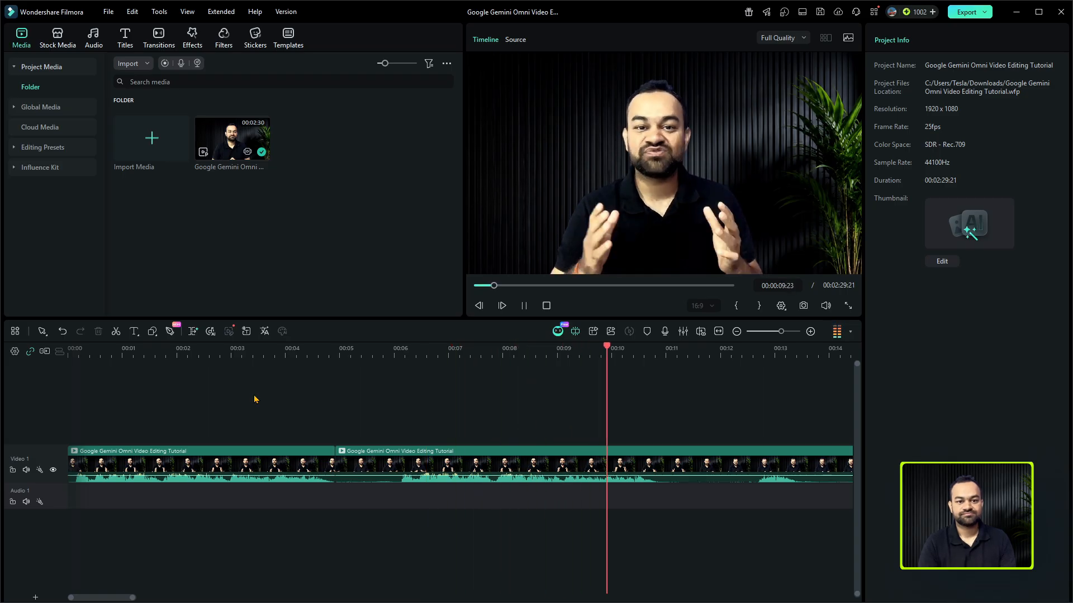
key(space)
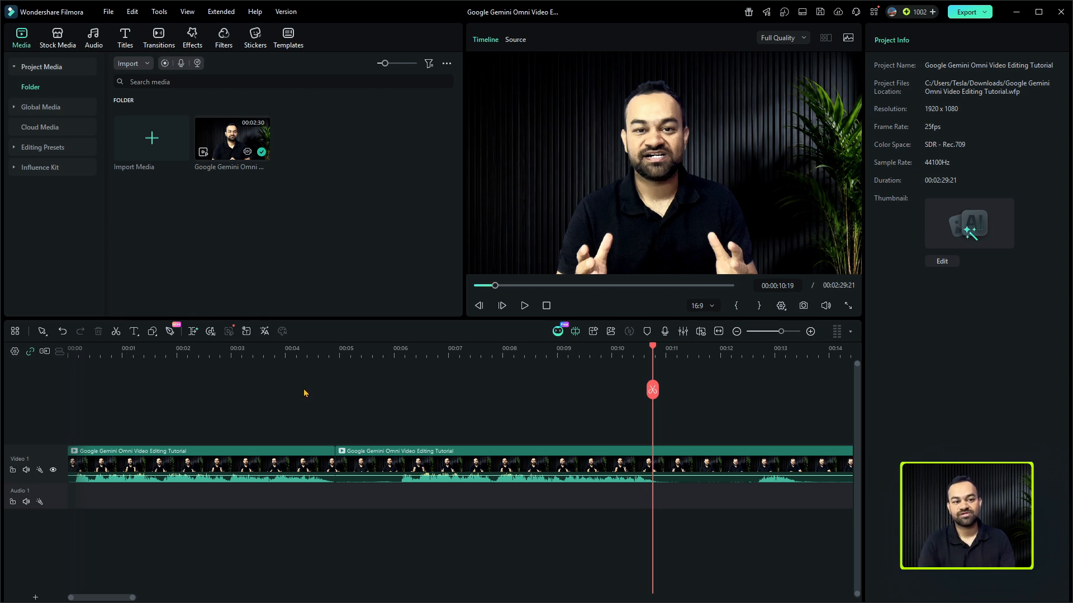
- Split the footage at 00:00:06:02, just before the second take starts, and delete both segments before that cut
click(76, 348)
key(space)
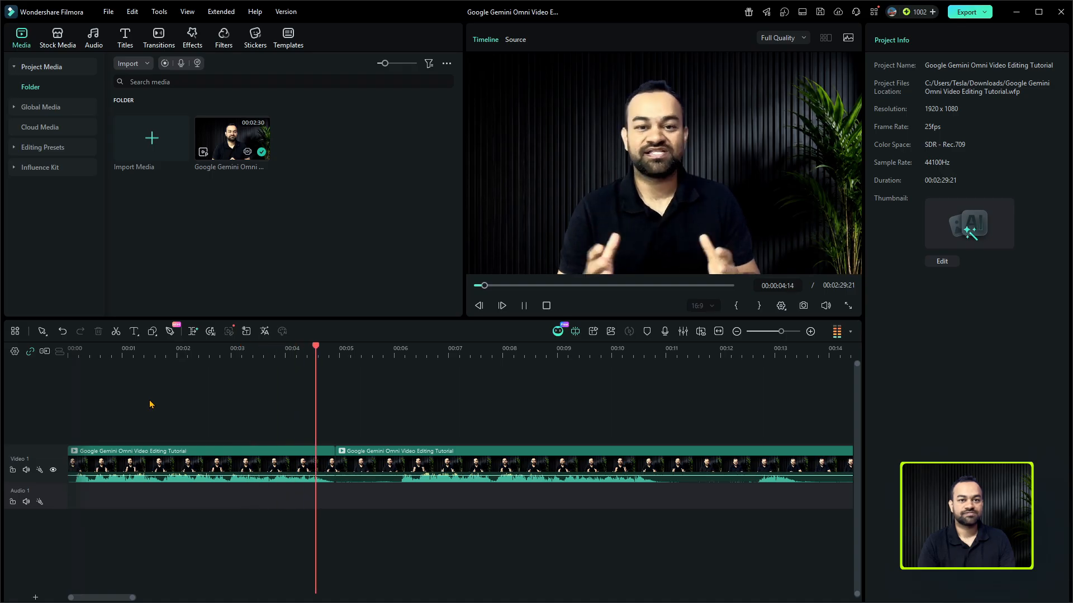
key(space)
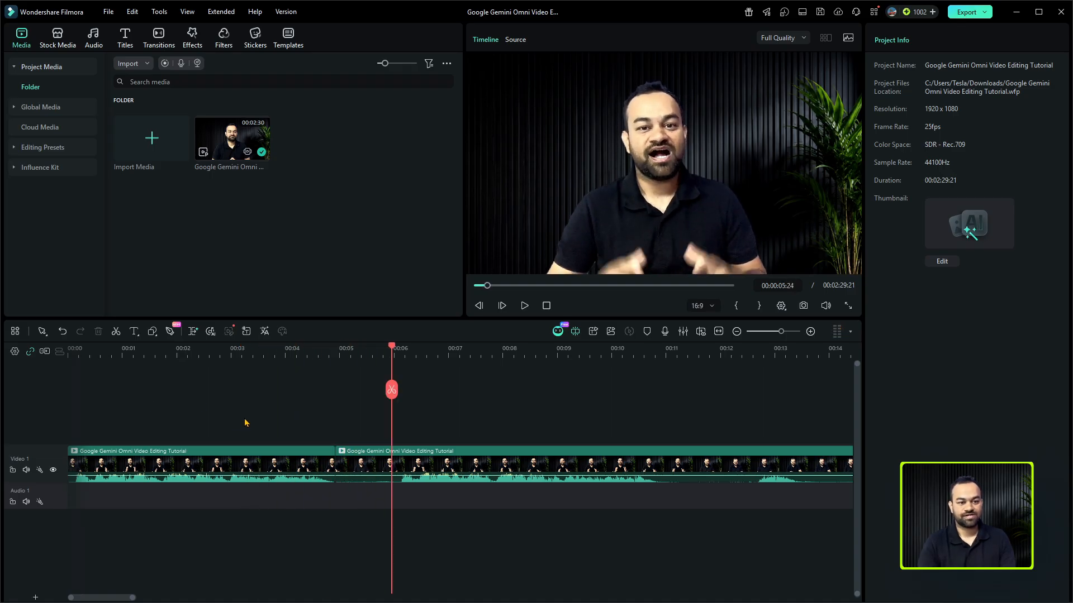
key(Right)
key(Right)
key(Right)
key(Right)
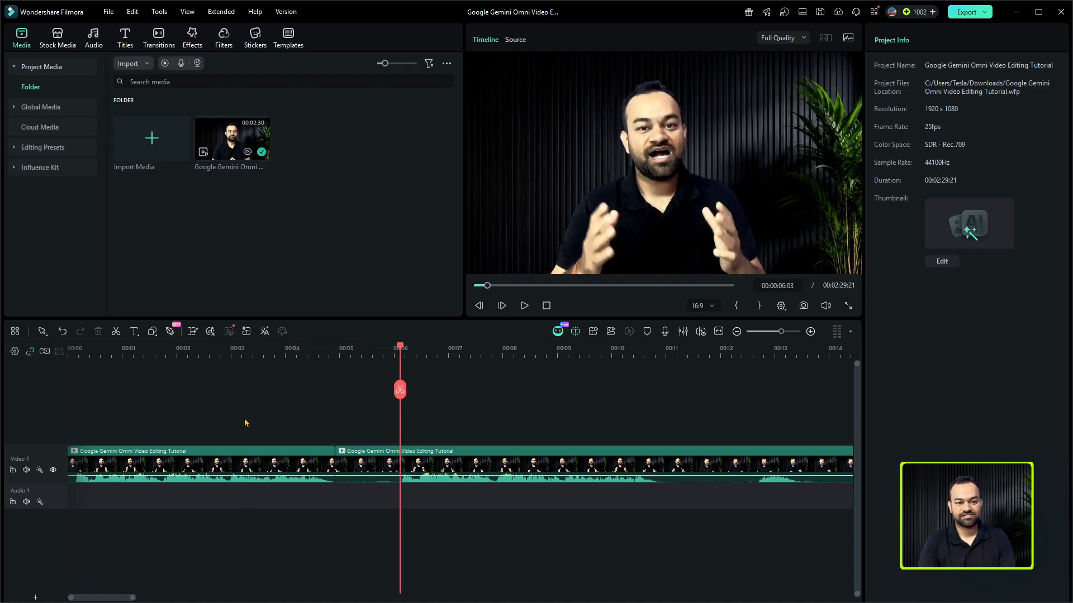
key(Left)
key(ctrl+b)
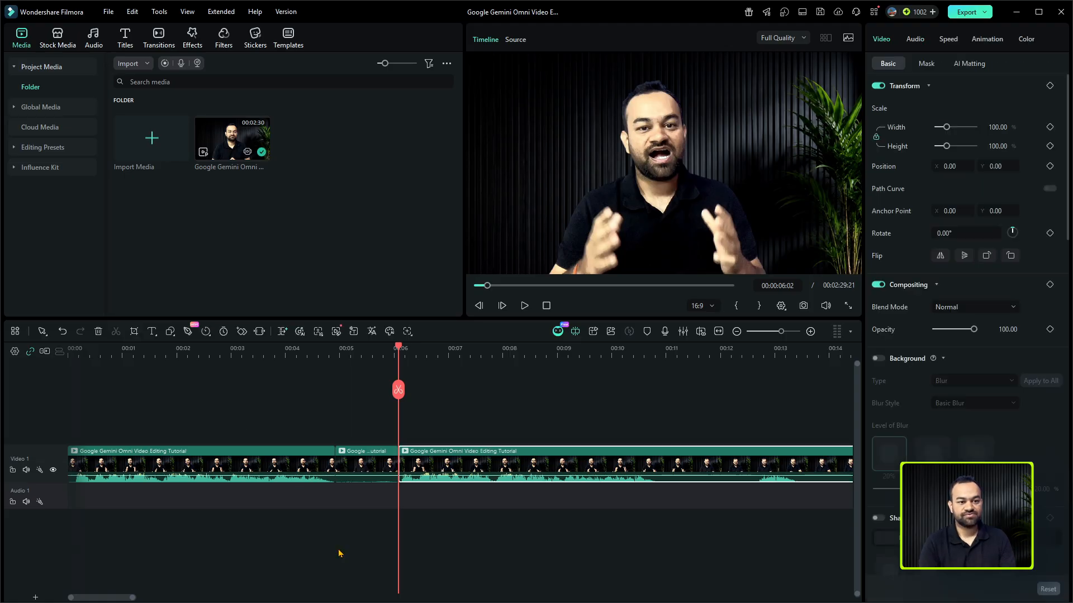
drag(360, 503, 187, 442)
key(Delete)
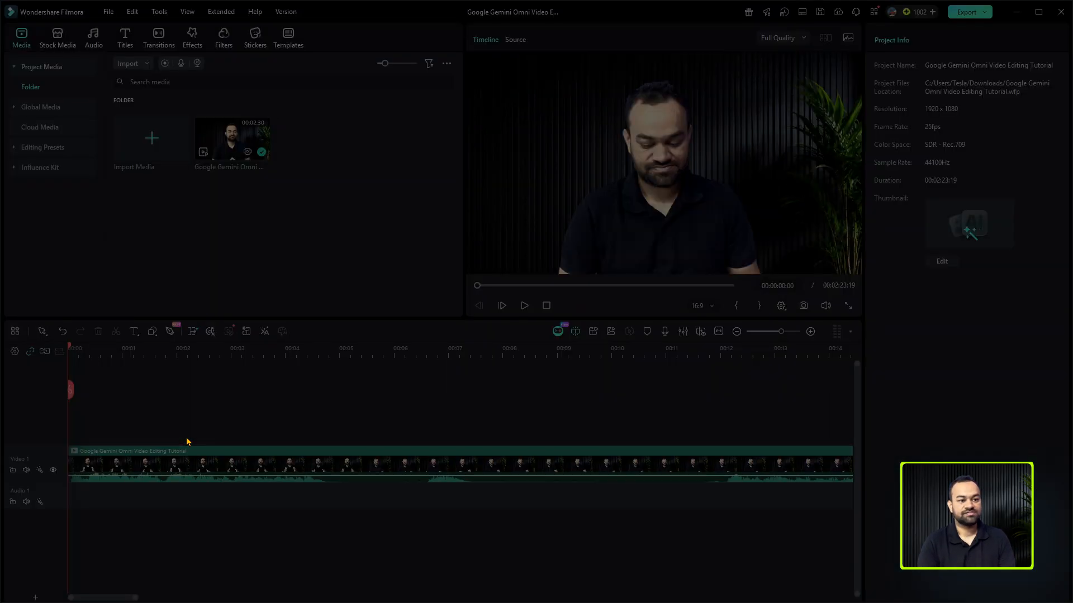
- Split the remaining clip at 00:00:04:20, where the opening take ends, and play on past the cut
key(space)
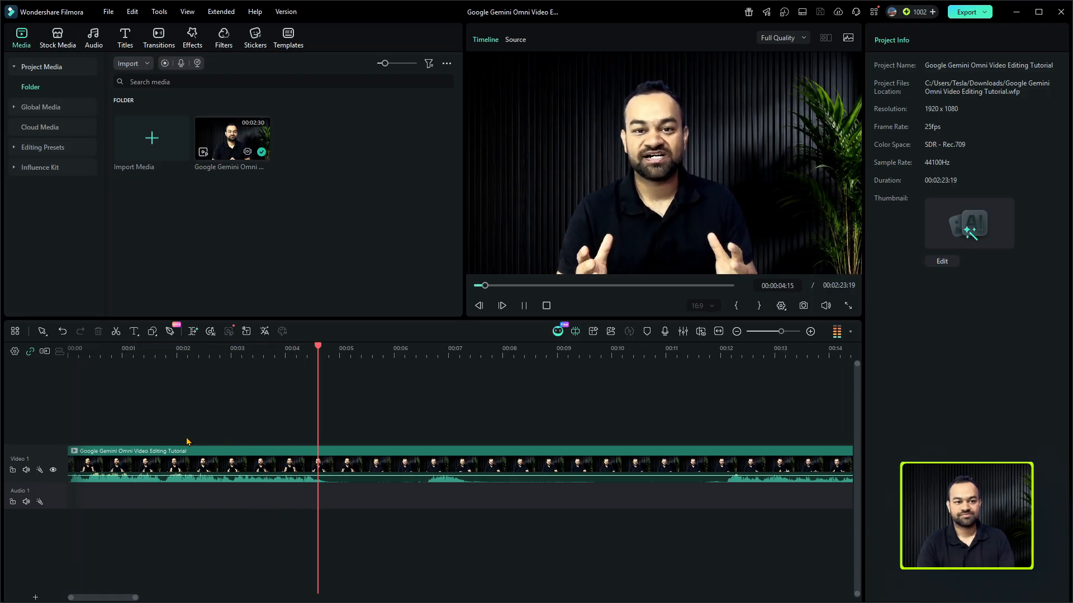
key(space)
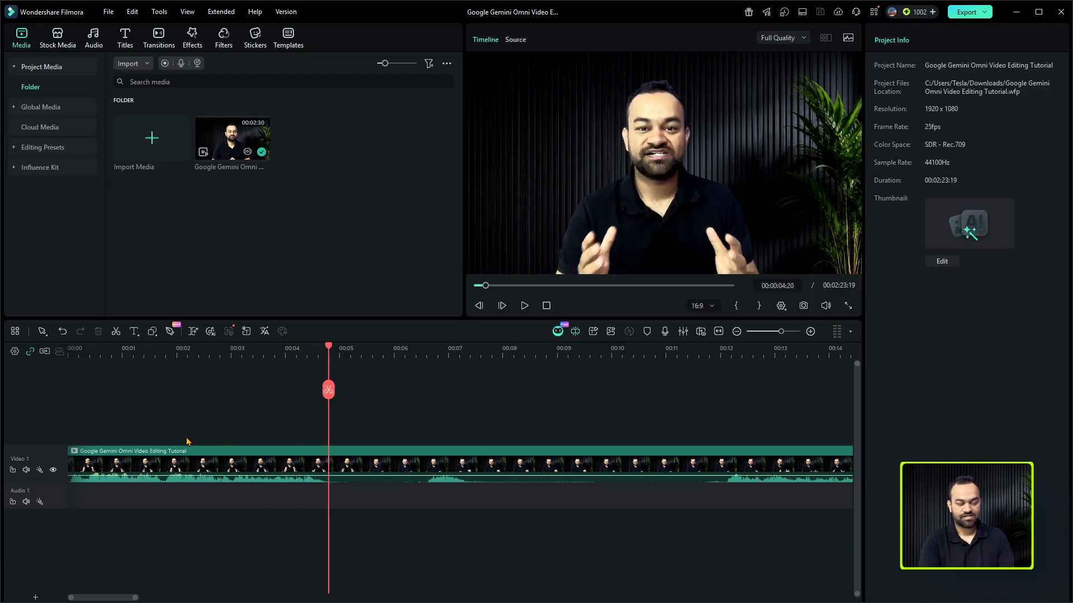
key(ctrl+b)
key(space)
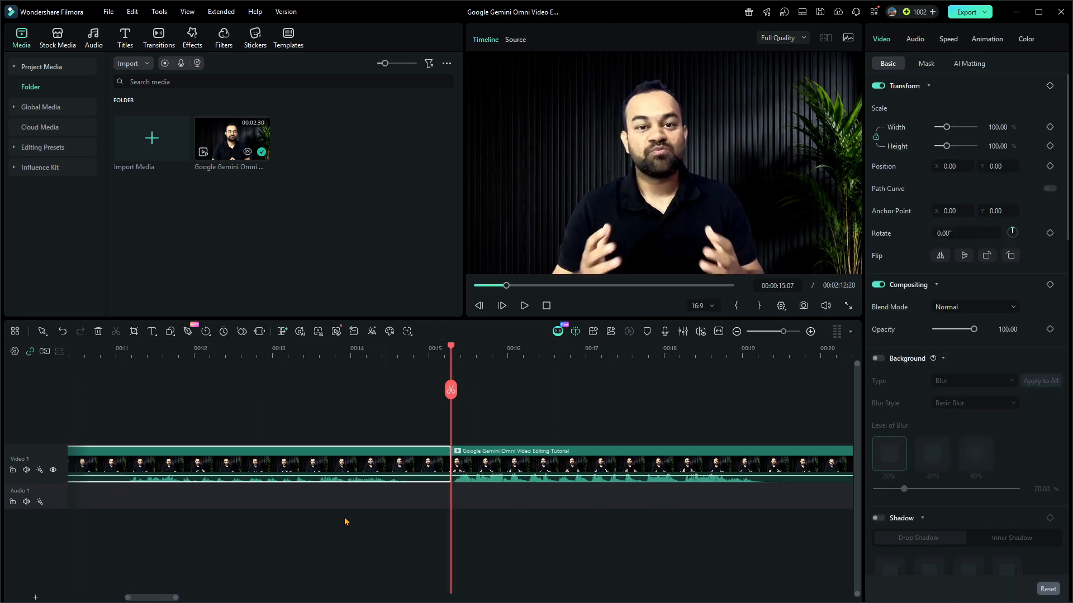
drag(704, 389, 575, 400)
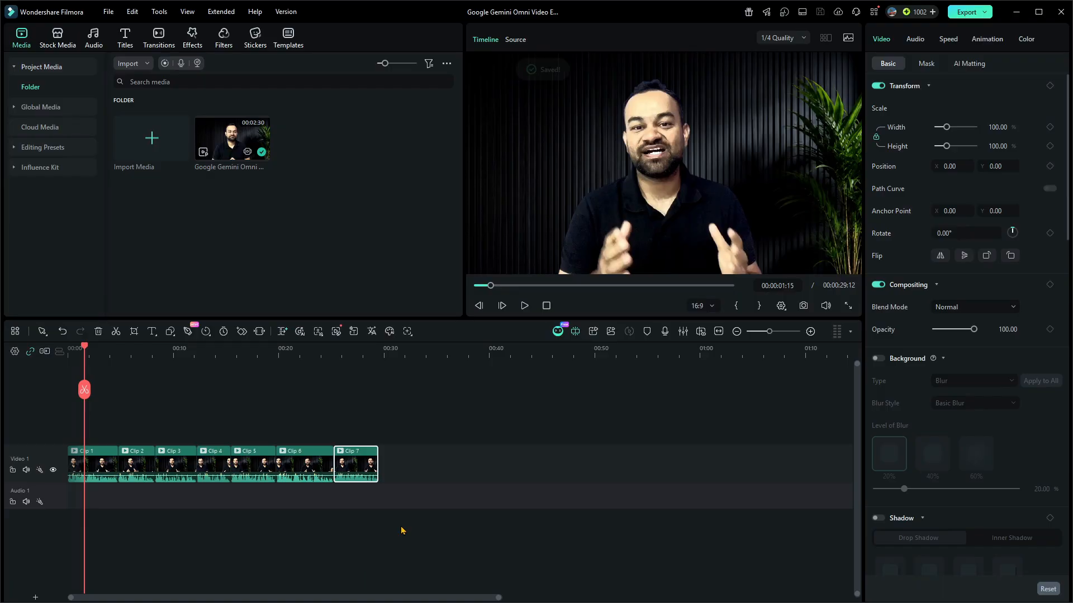
- Export all seven timeline clips as separate 1920*1080 MP4 files, Clip 1 to Clip 7, into the Downloads folder
click(402, 530)
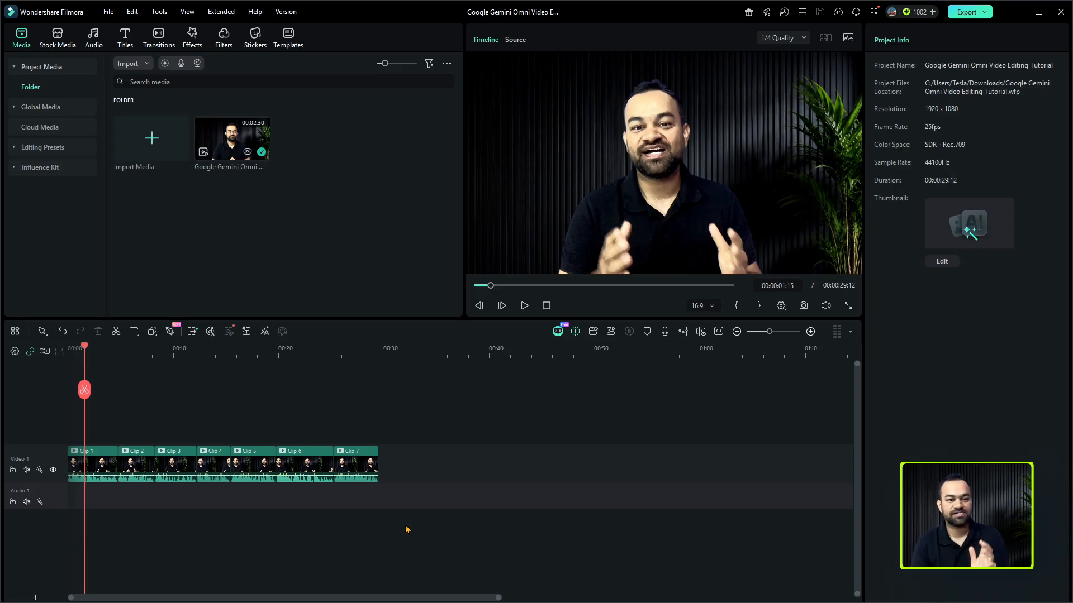
drag(433, 519, 87, 419)
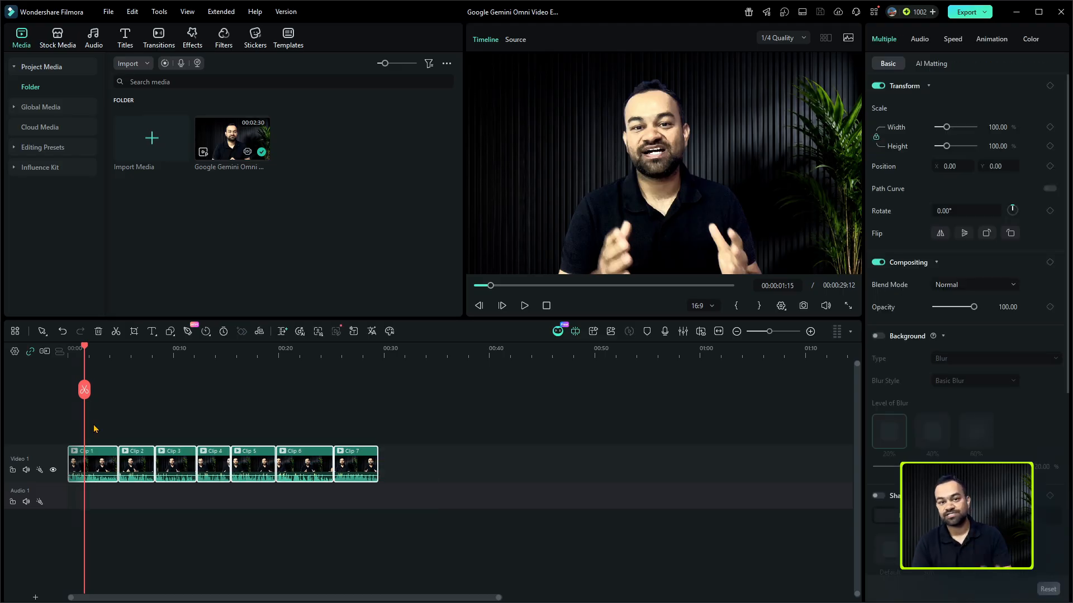
right_click(205, 468)
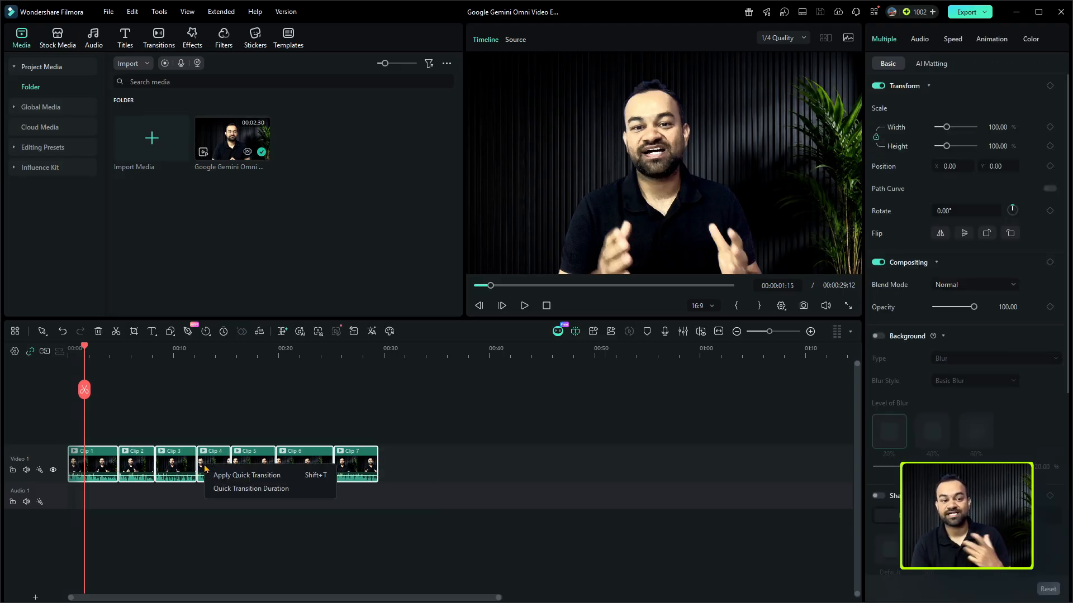
click(344, 457)
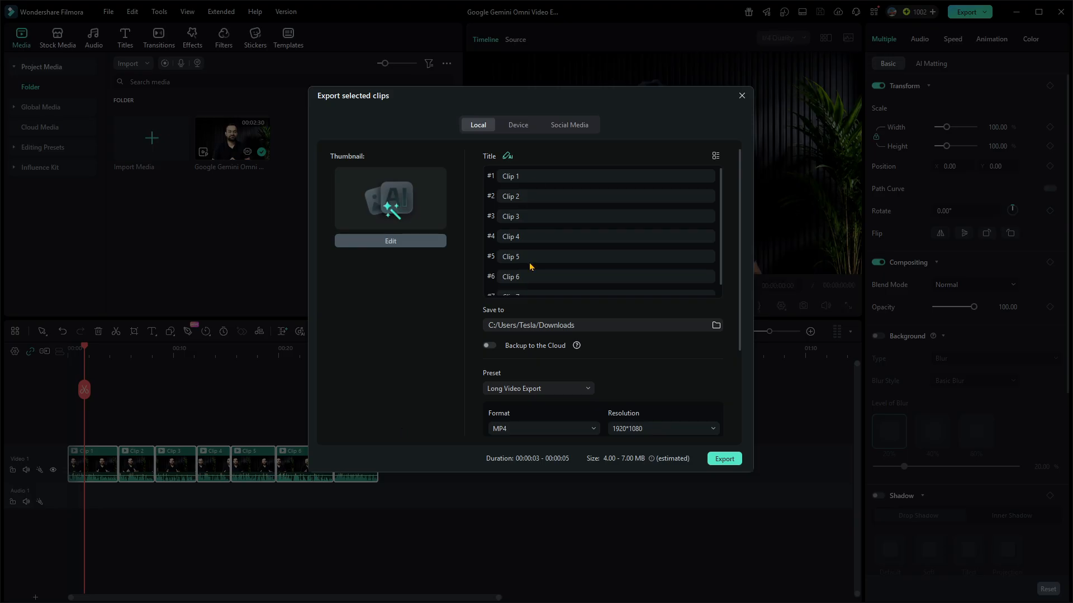
scroll(530, 267, down, 3)
scroll(644, 372, up, 2)
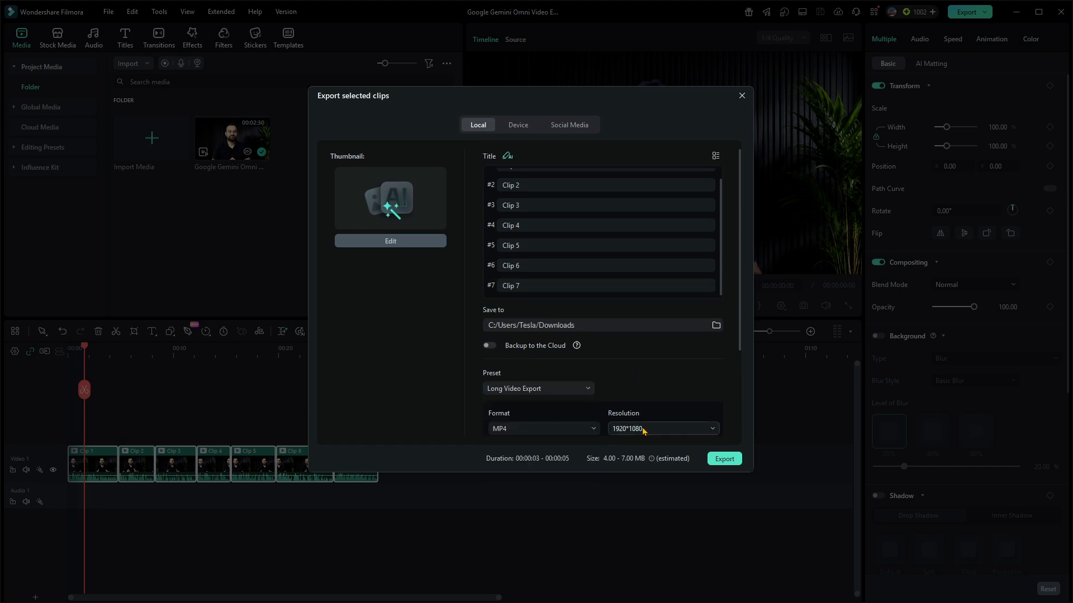
click(725, 459)
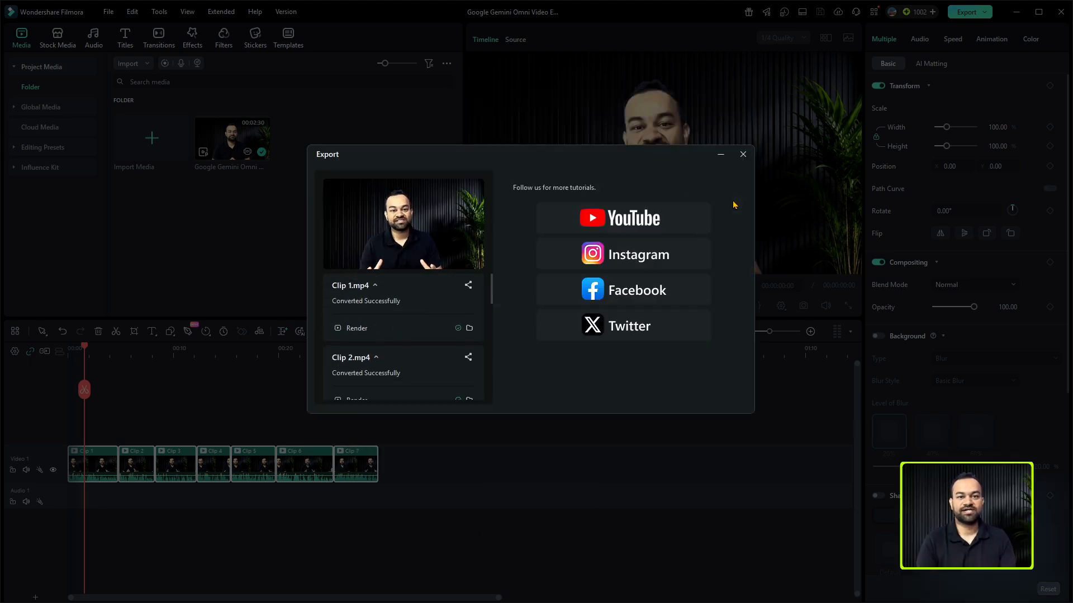
click(742, 154)
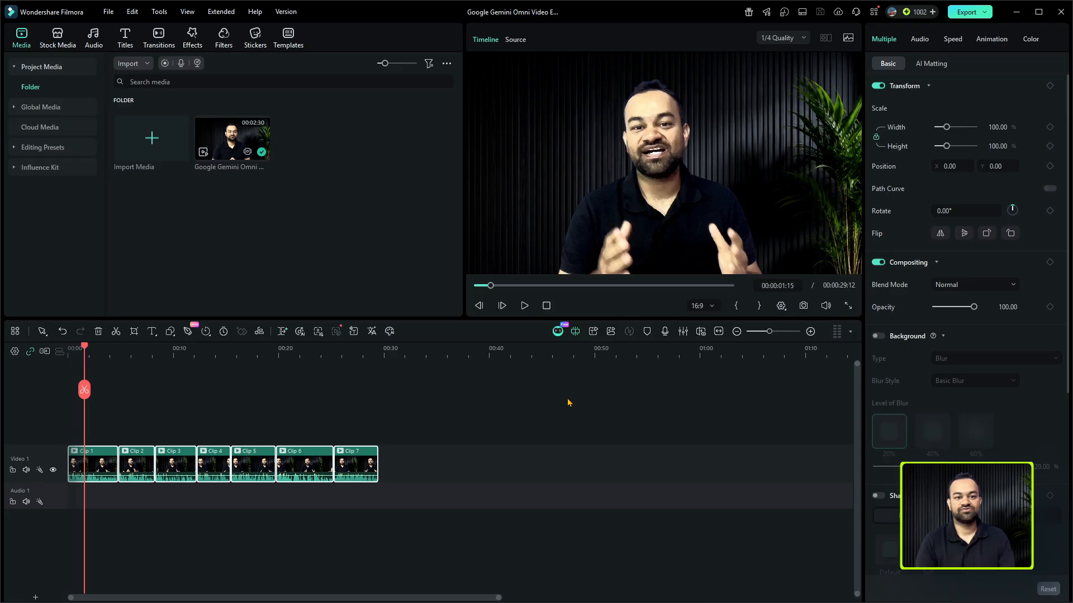
click(569, 402)
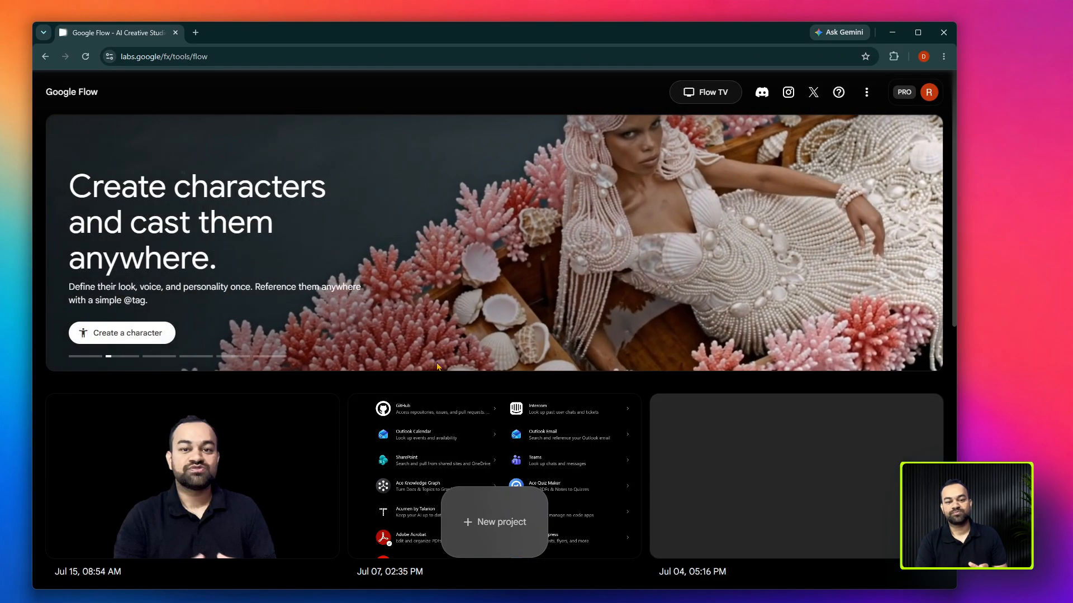
- Create a new project in Google Flow and open the media upload from the prompt's video assets
click(476, 518)
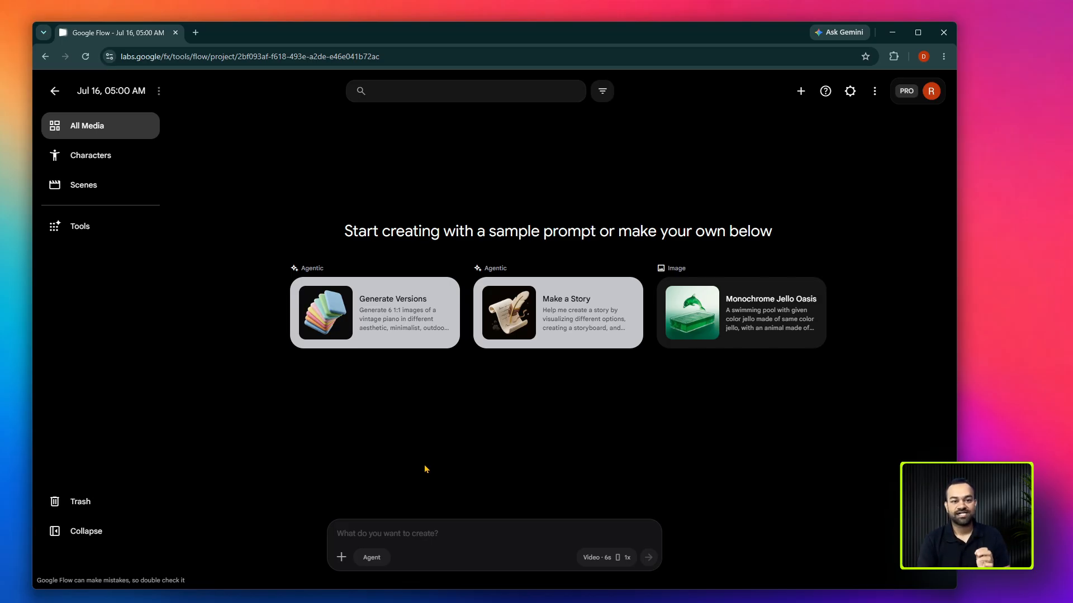
click(341, 558)
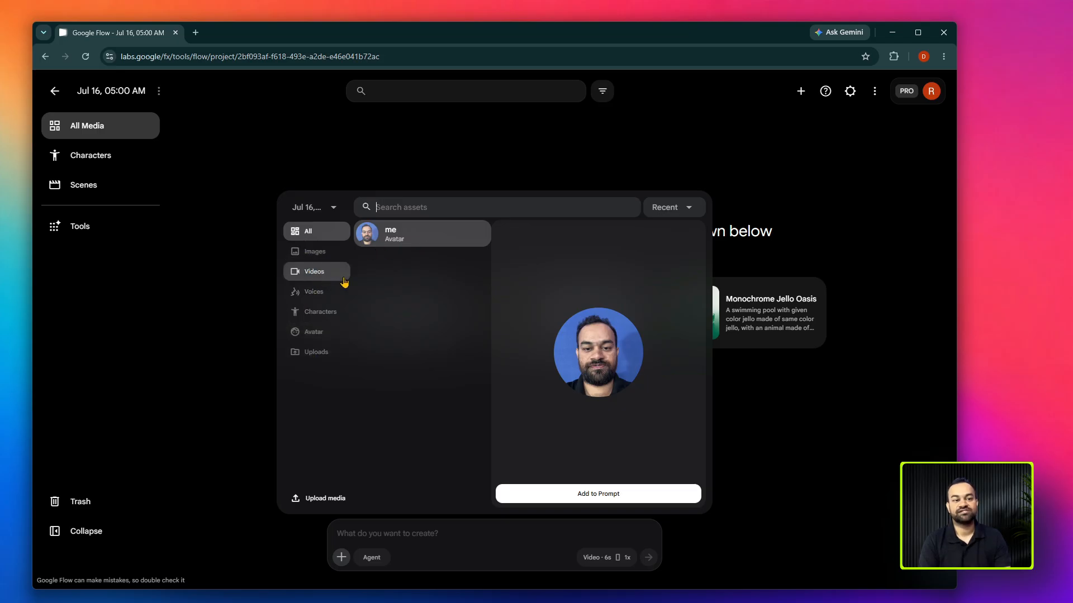
click(316, 273)
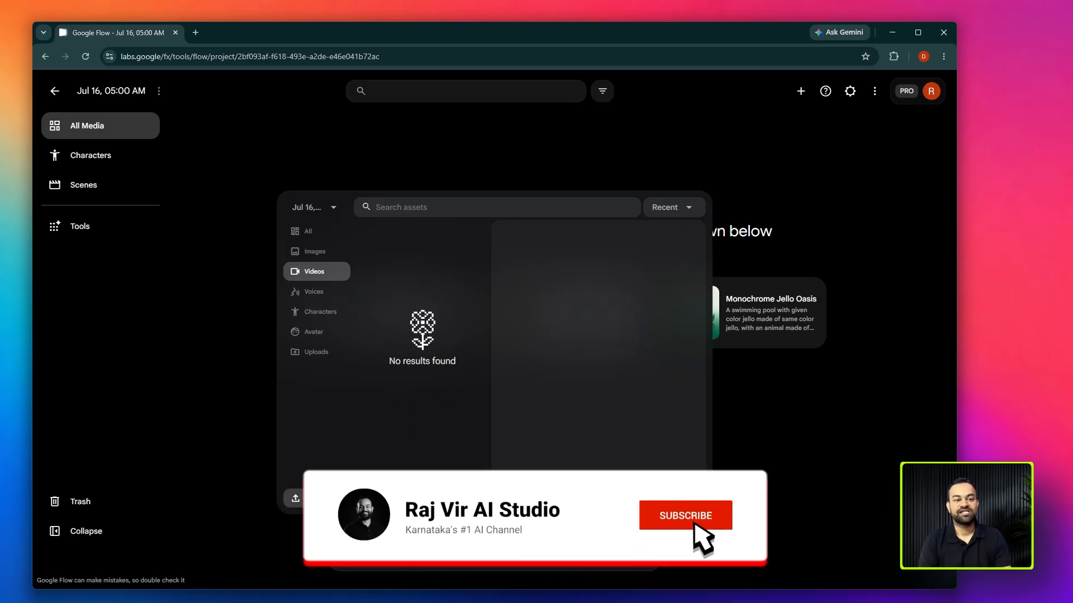
click(295, 498)
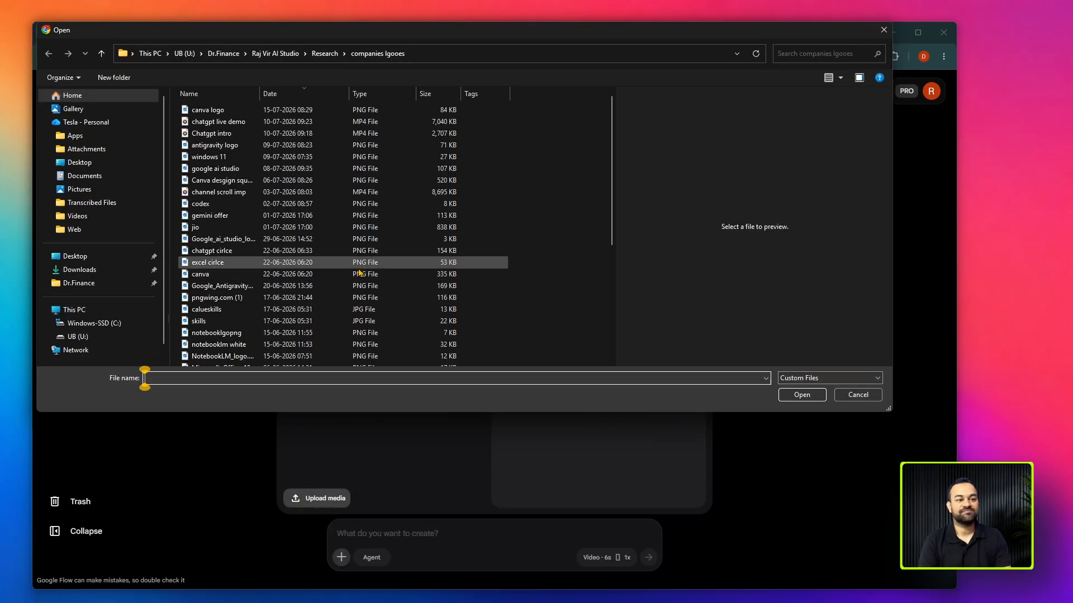
- Upload Clip 1 to Clip 7 from the Downloads folder and accept the video rights notice without showing it again
click(79, 269)
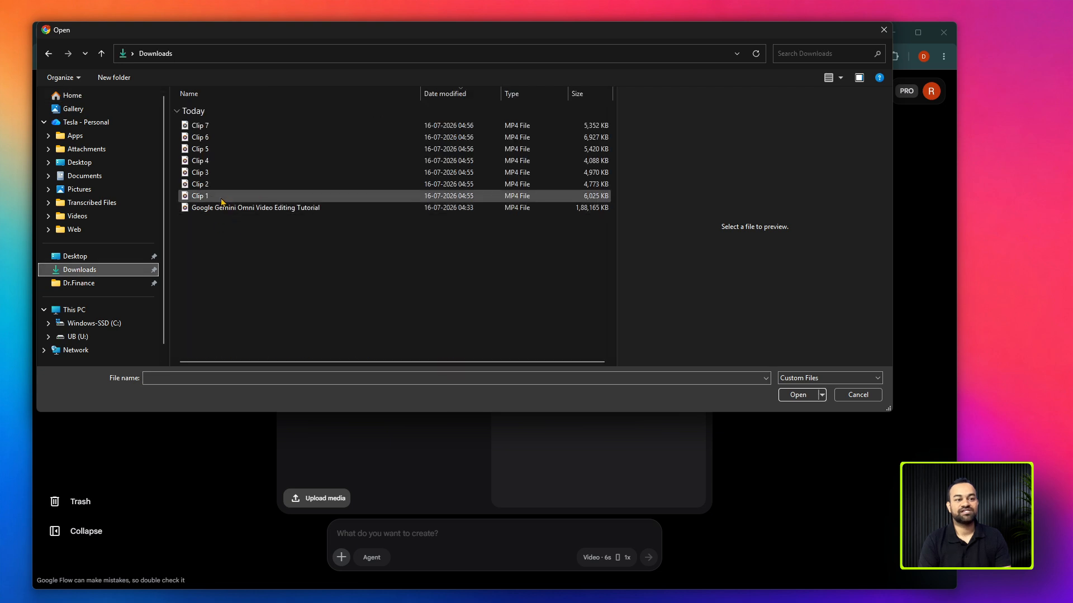
key(ctrl+a)
ctrl+click(234, 213)
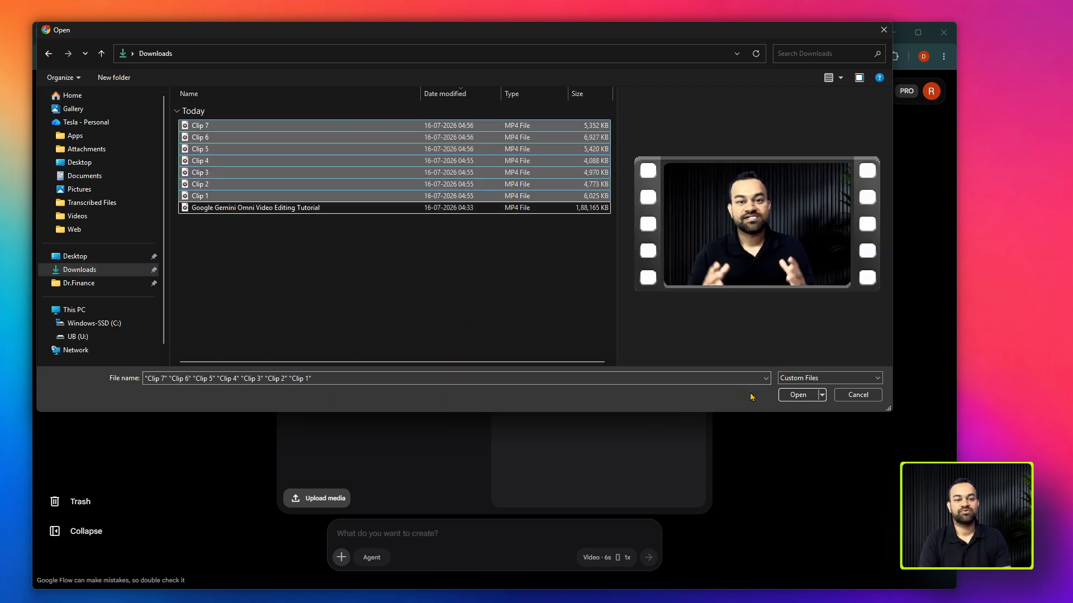
click(797, 395)
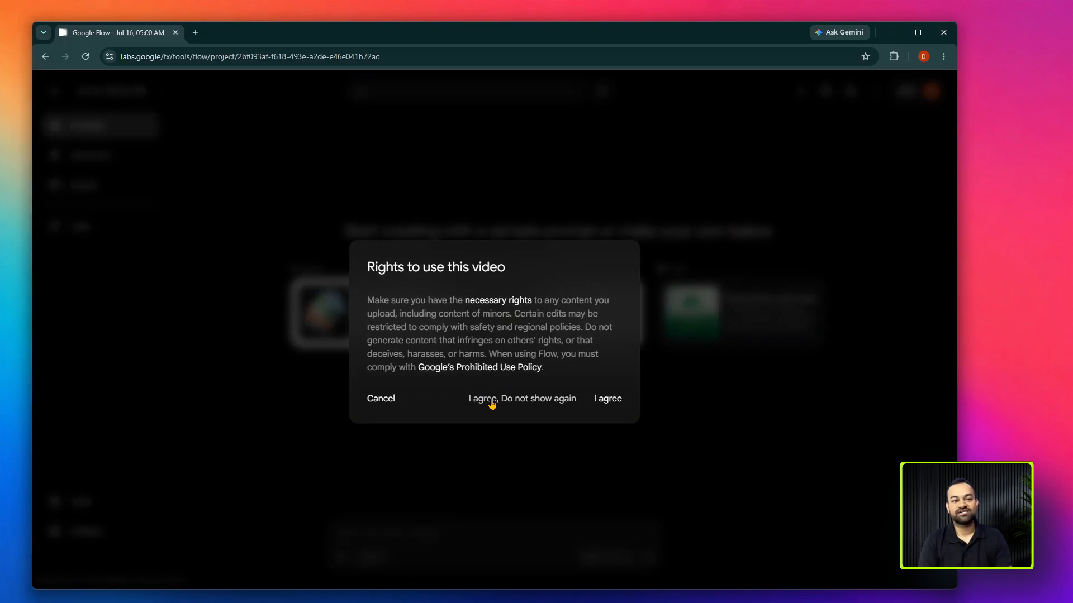
click(490, 401)
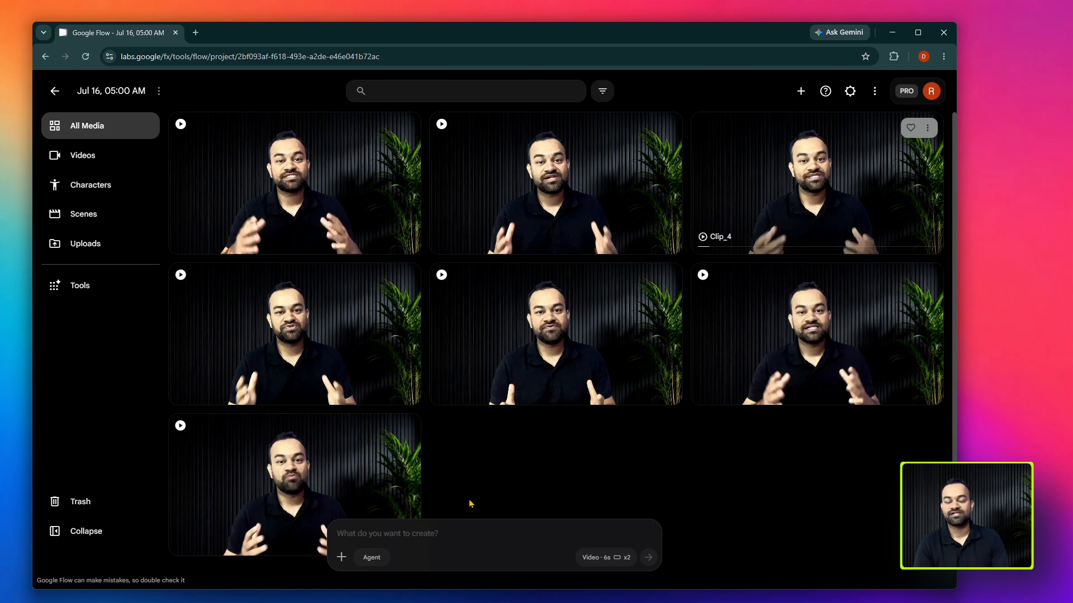
- Preview Clip_2 among the project's video assets, unmute it, and add it to the prompt
click(428, 537)
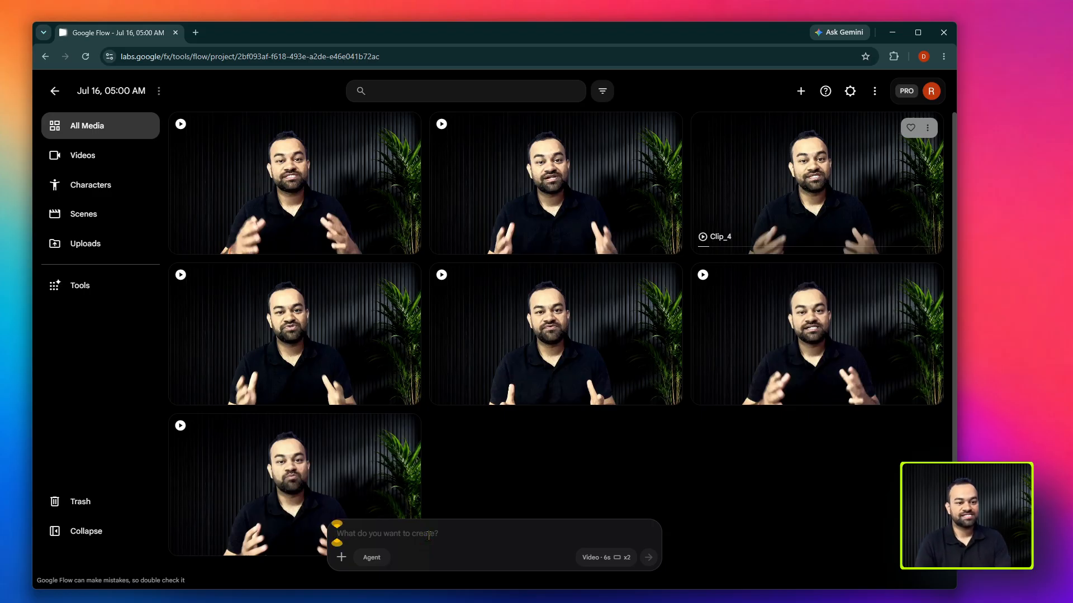
click(342, 558)
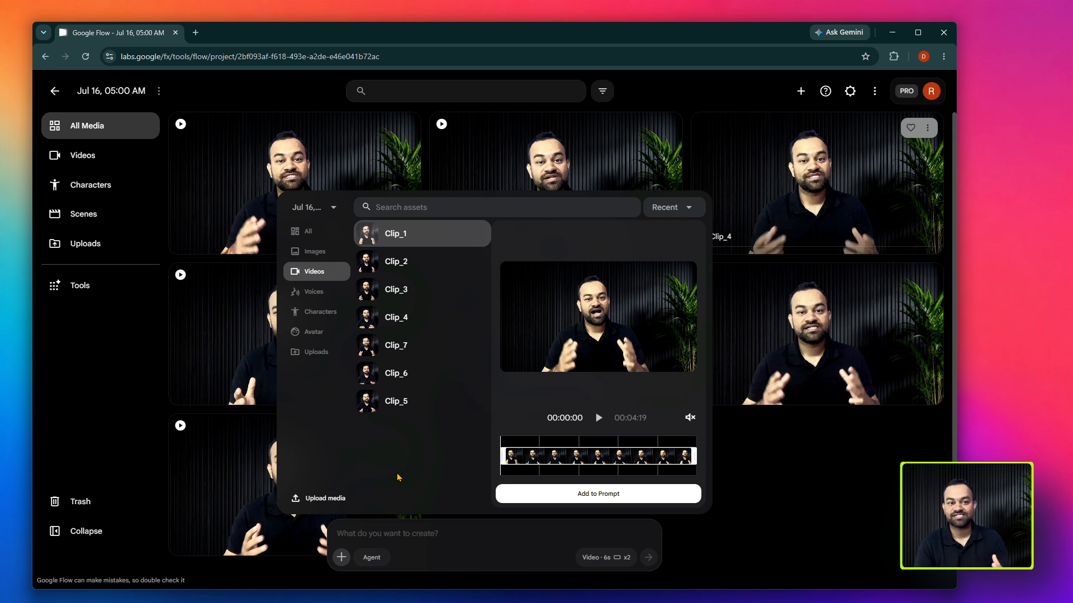
click(412, 269)
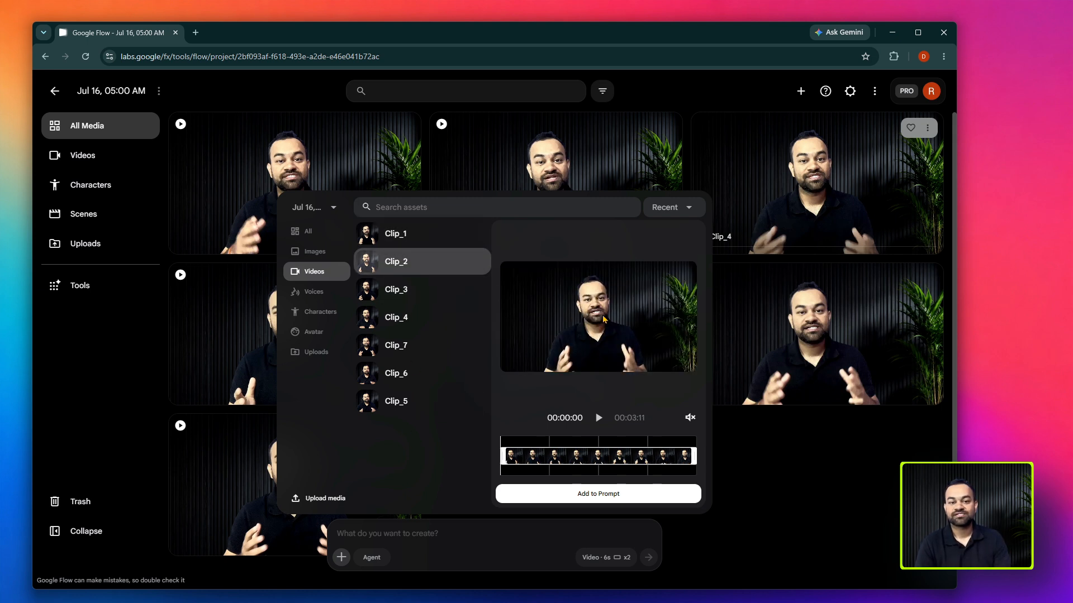
click(598, 419)
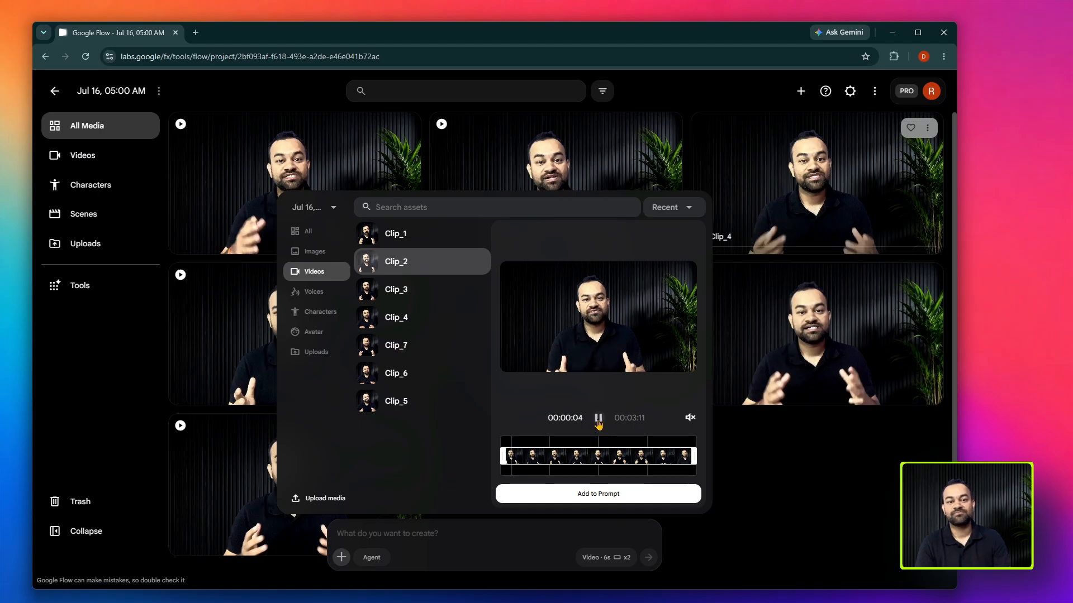
click(598, 419)
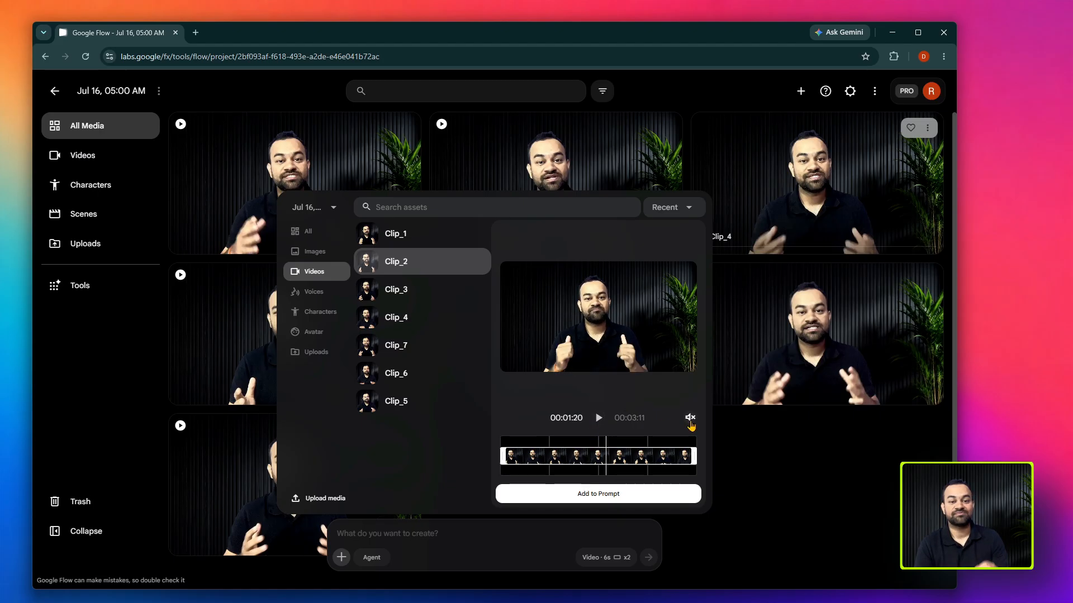
click(690, 420)
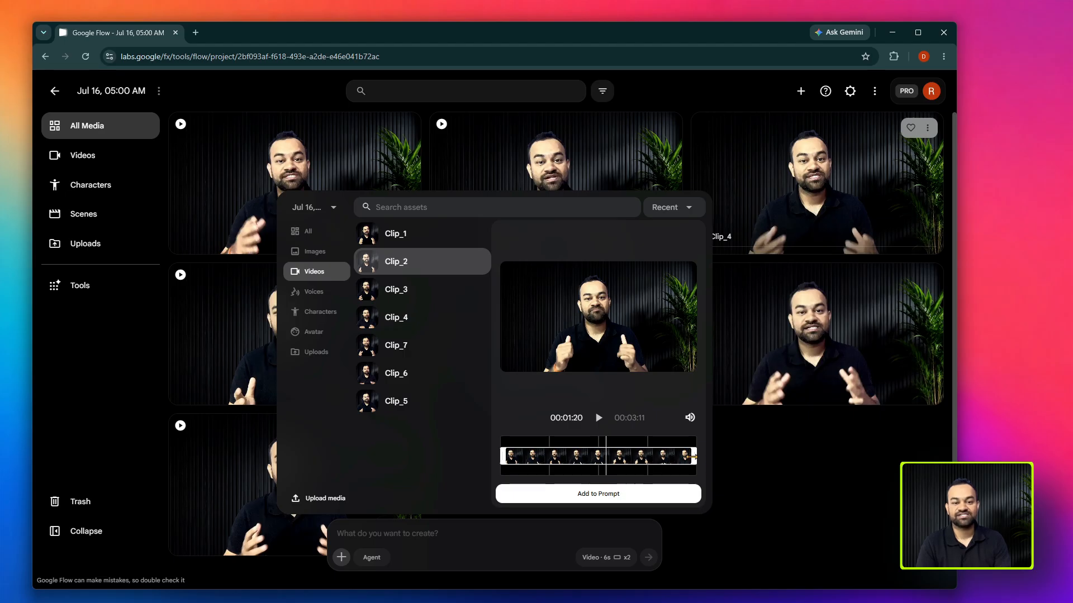
mouse_move(696, 455)
mouse_down()
mouse_move(592, 455)
mouse_move(694, 456)
mouse_up()
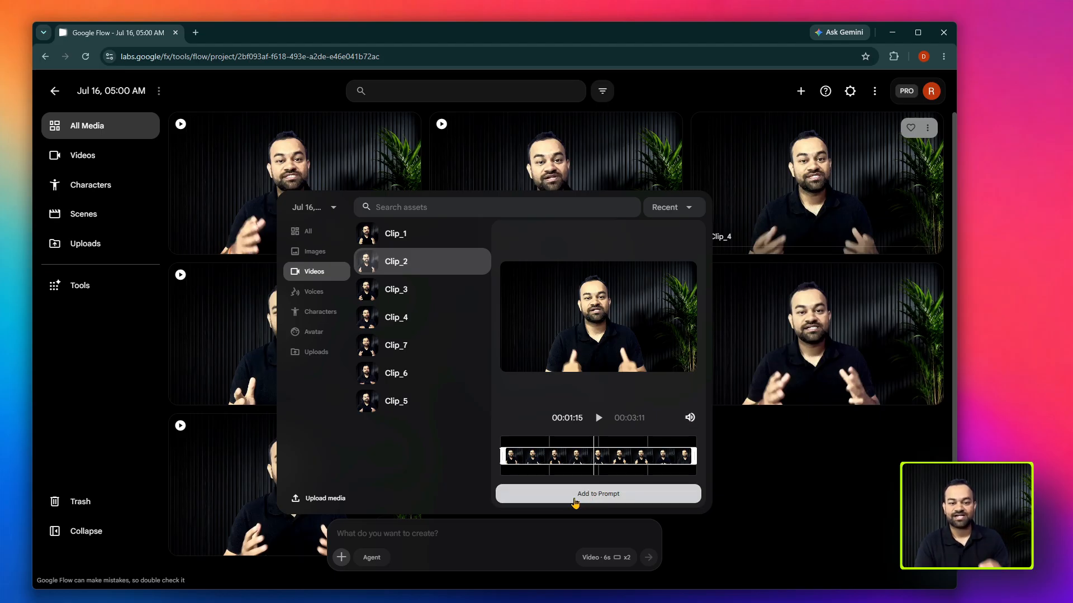
click(597, 494)
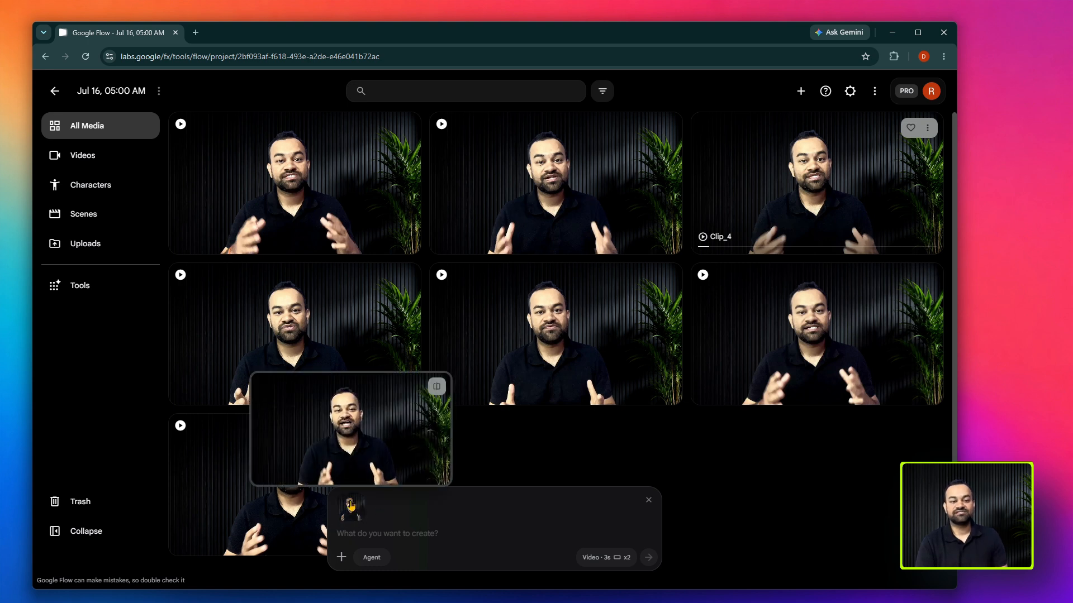
- Check the prompt's video generation settings, keeping x2 outputs and the Omni Flash model, and review the credit cost
click(420, 537)
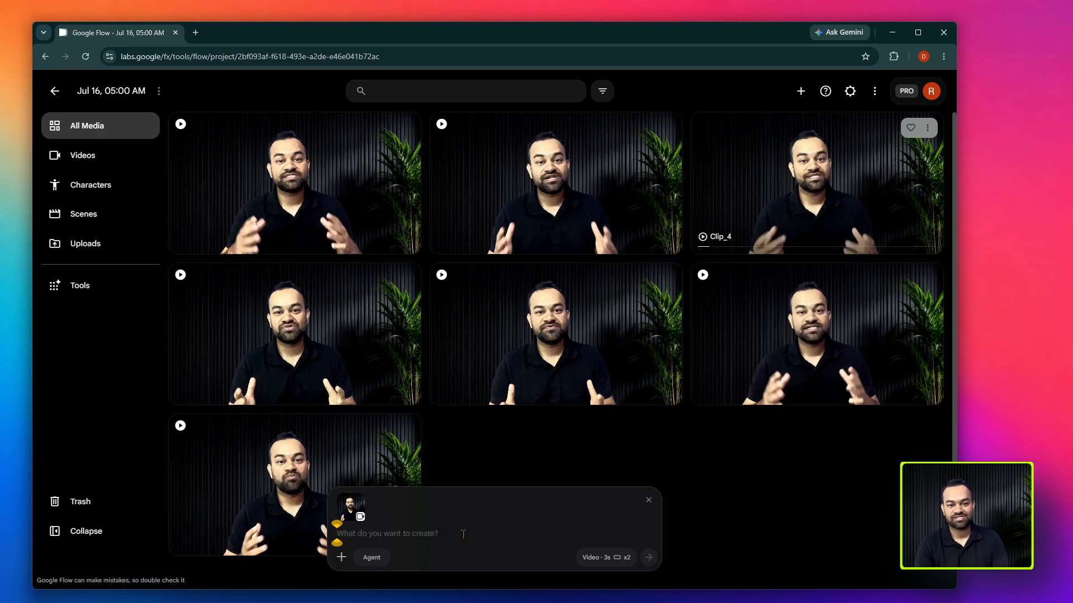
scroll(438, 555, down, 1)
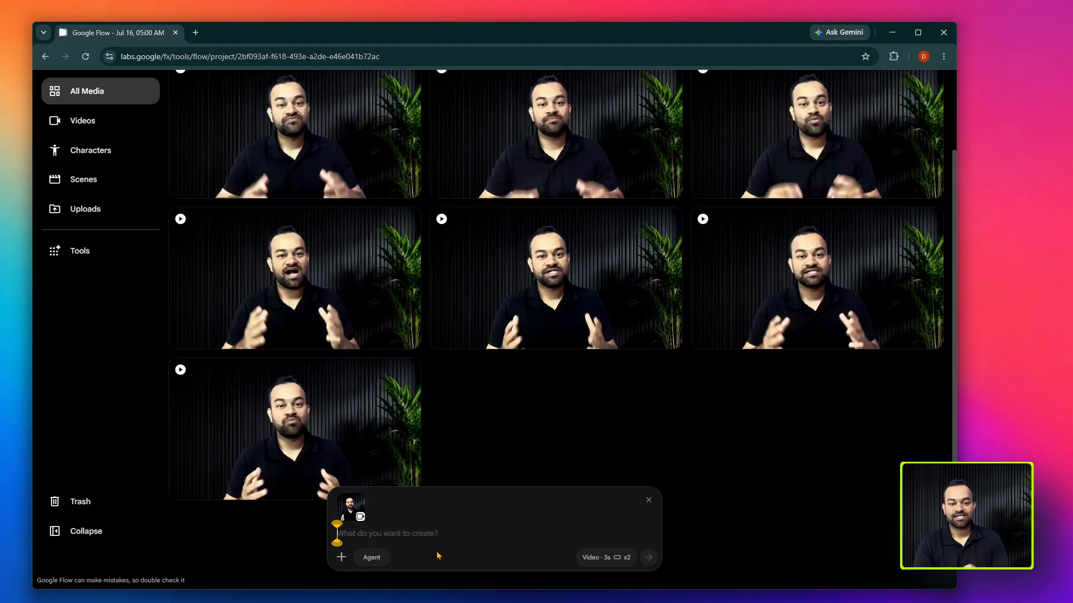
click(591, 558)
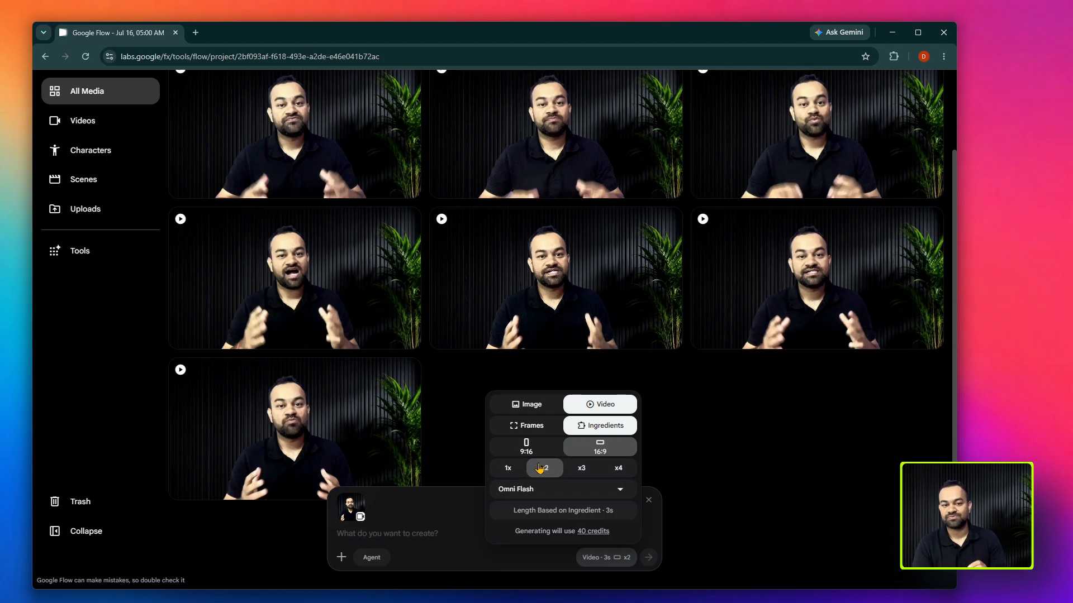
click(498, 475)
click(539, 475)
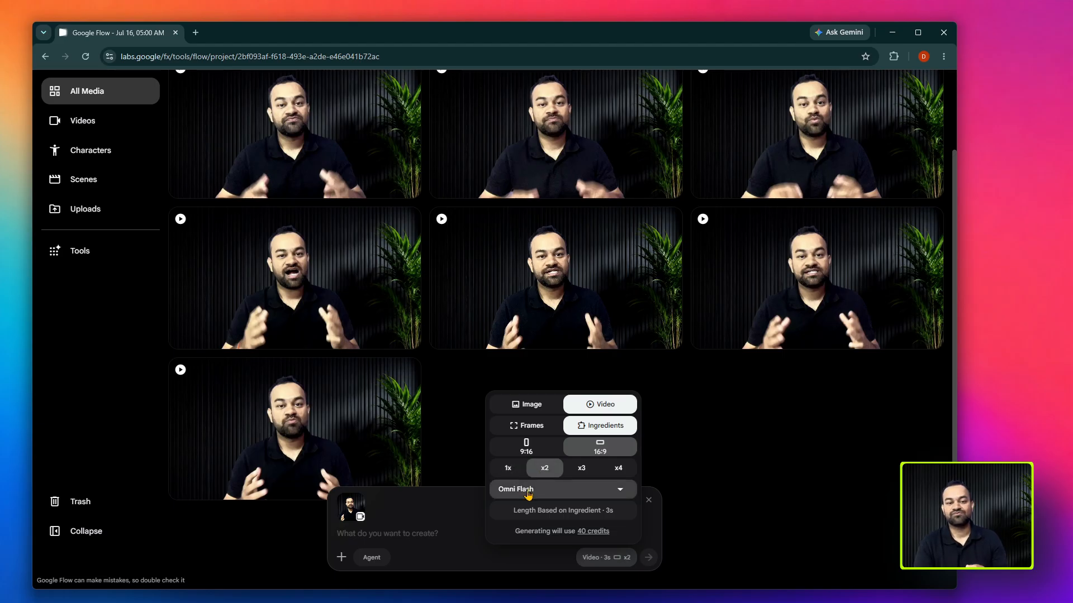
click(528, 491)
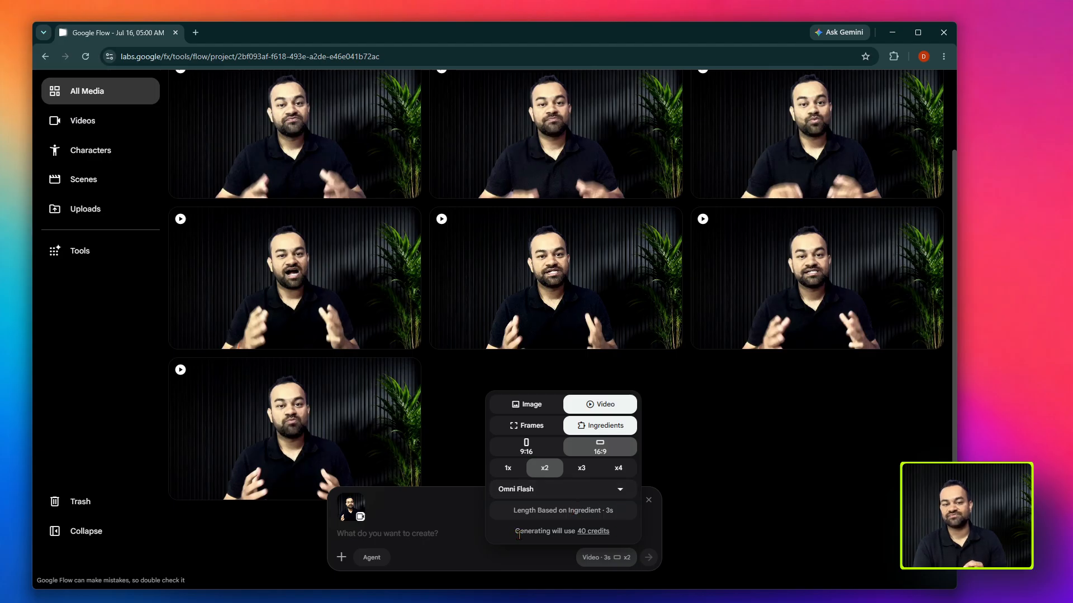
drag(518, 535, 616, 540)
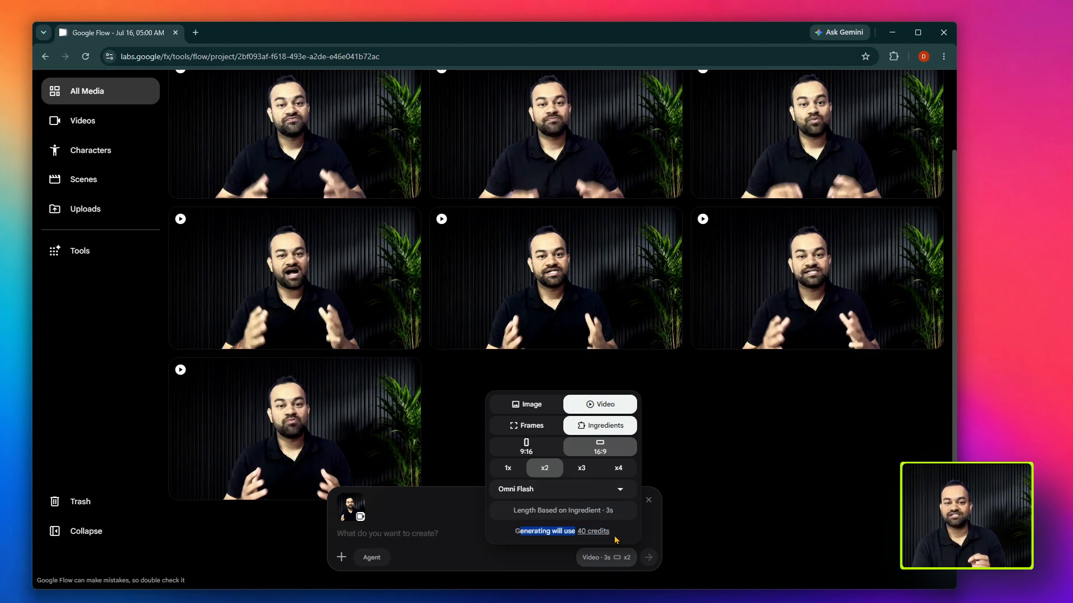
click(616, 540)
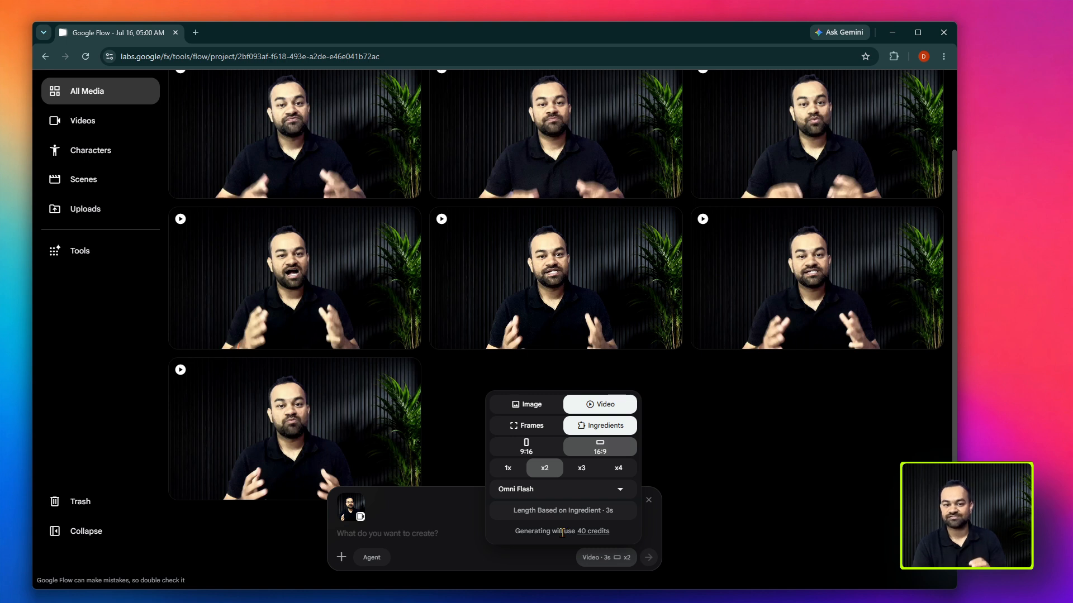
- Generate Clip_2 variations with the prompt "change the background to modern youtube studio." and preview the results
click(440, 533)
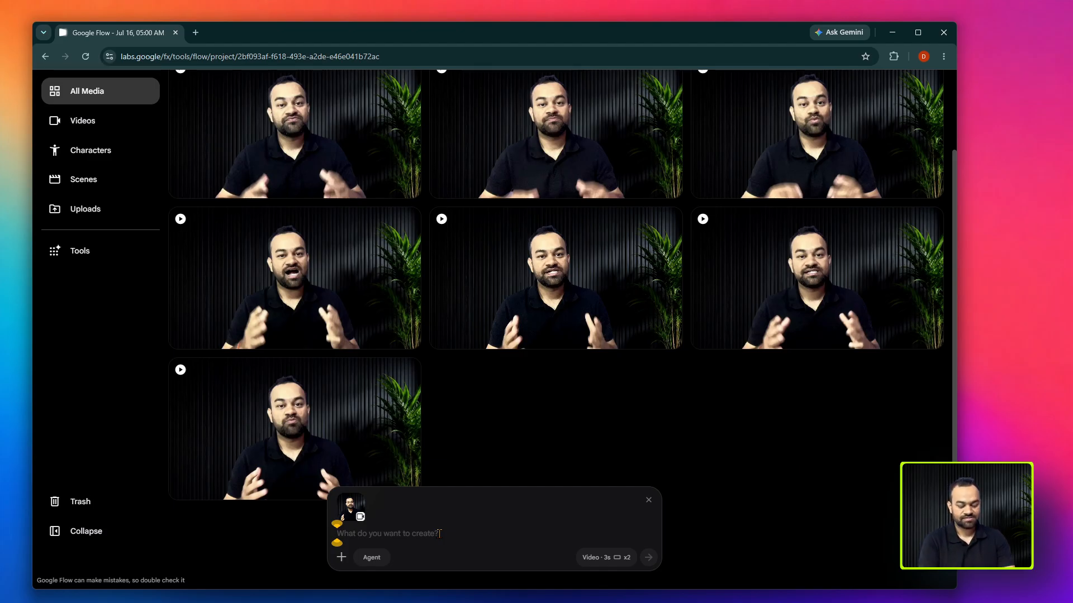
text(ch)
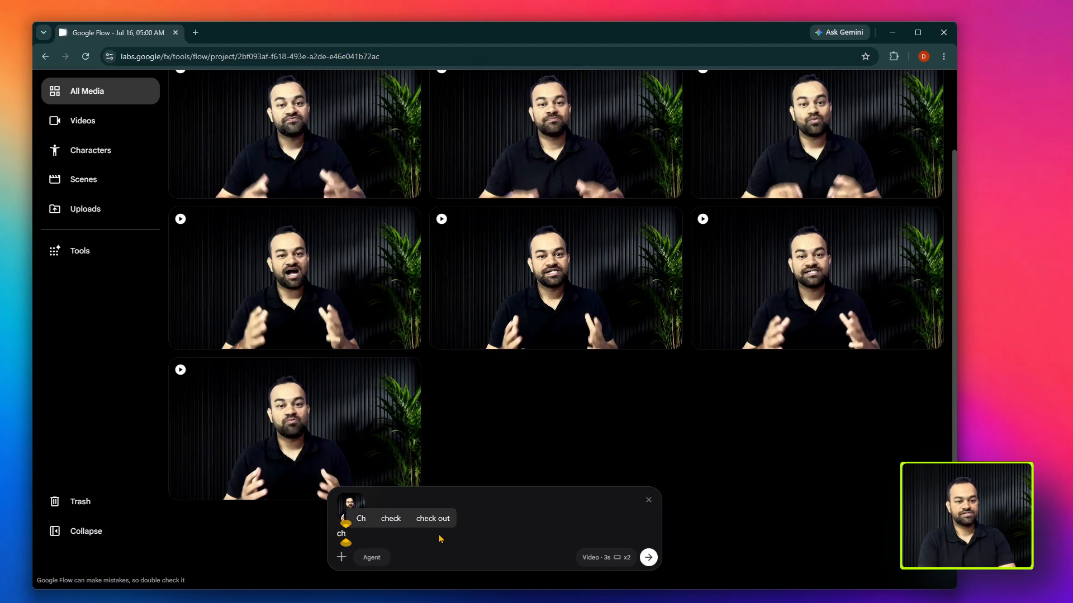
text(ange the abc)
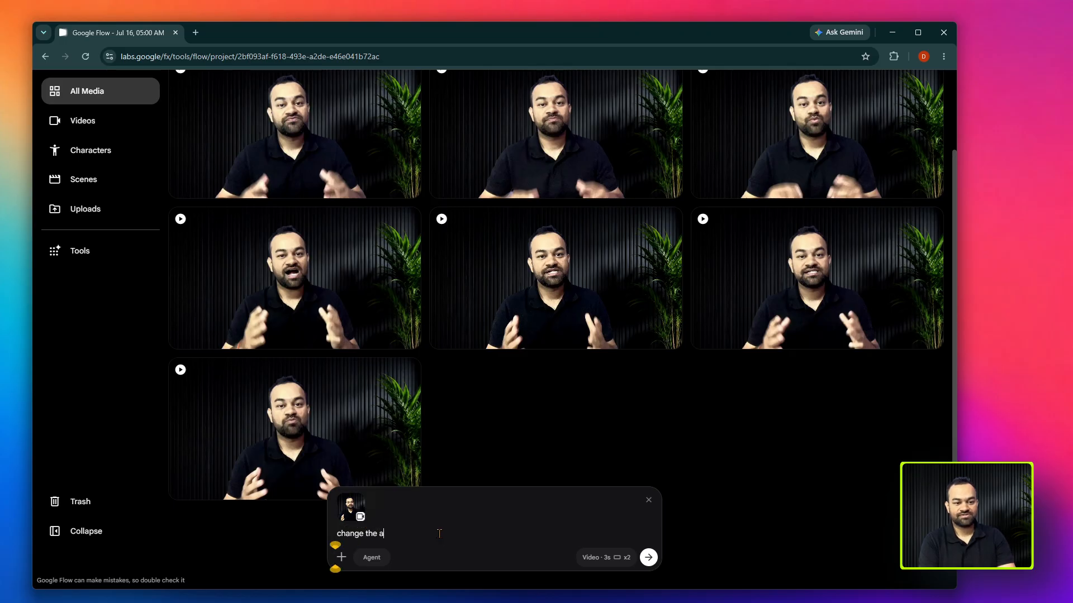
key(BackSpace)
key(BackSpace)
key(BackSpace)
text(backg)
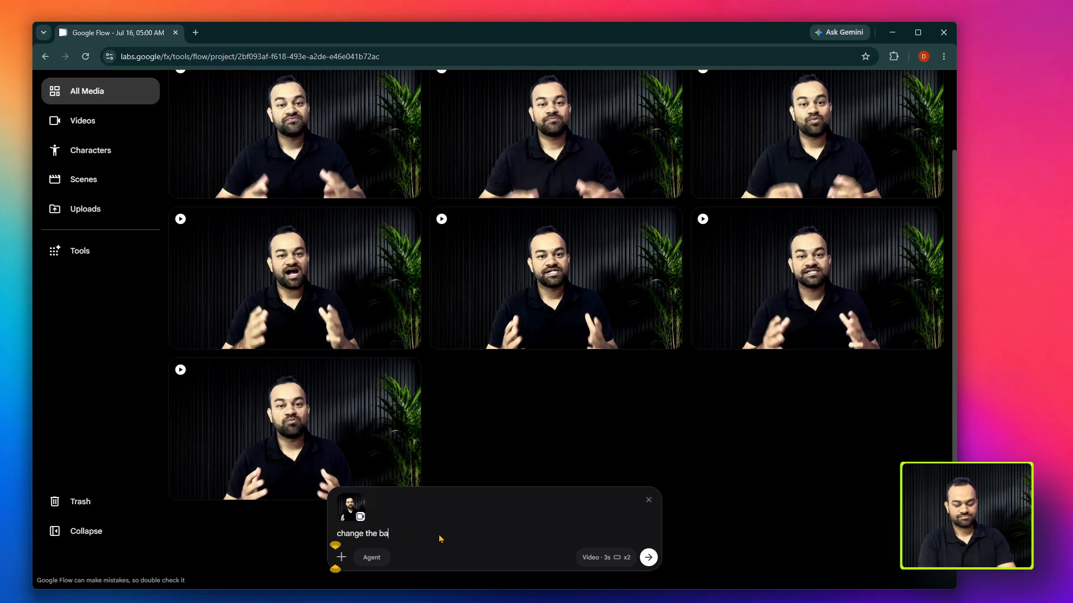
text(round to )
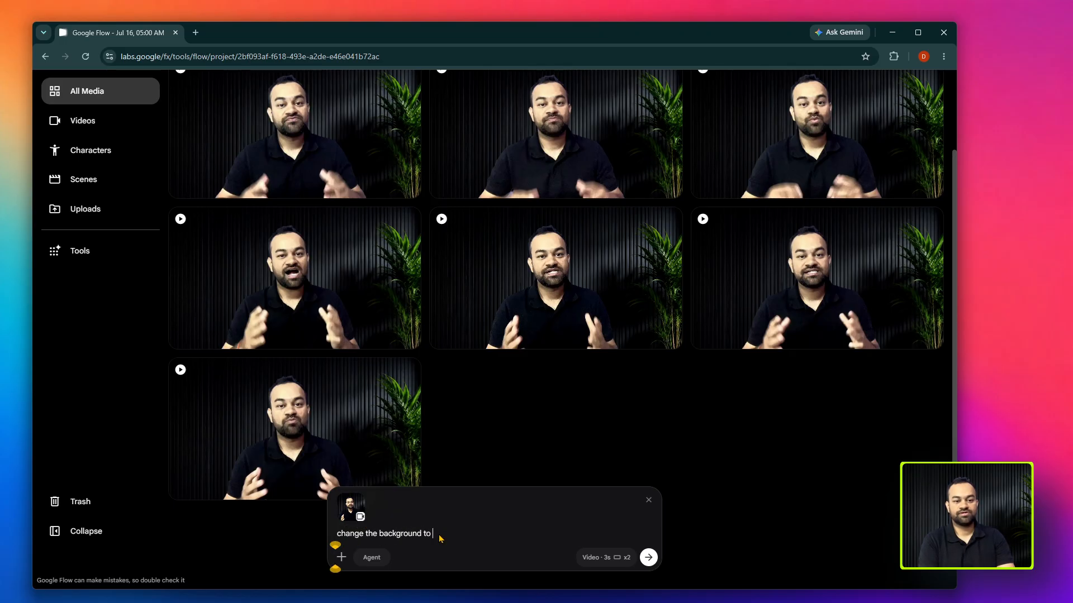
text(modern youtu)
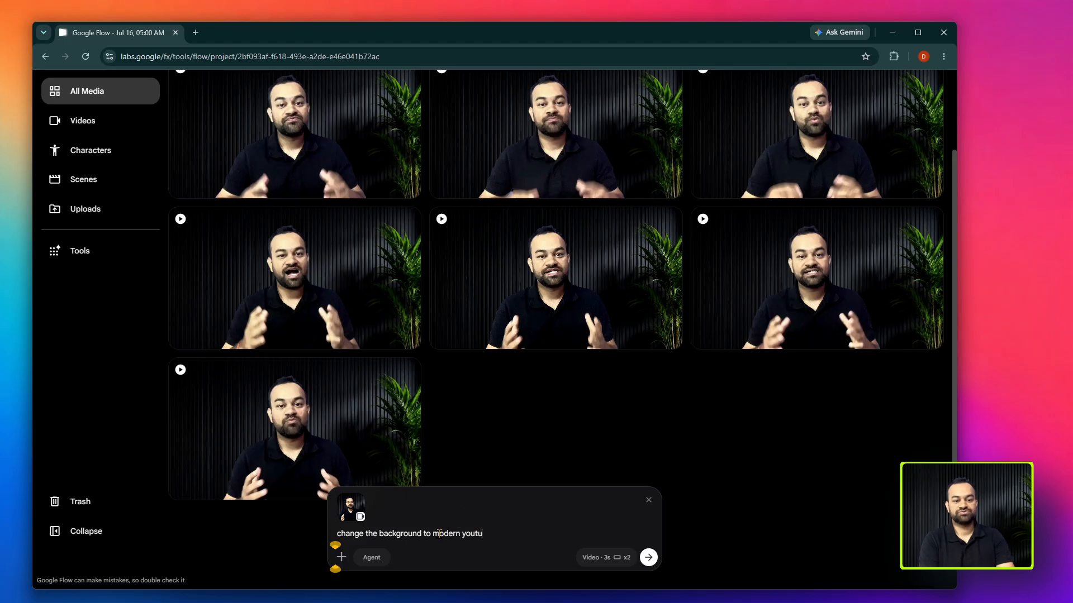
text(be stuidio.)
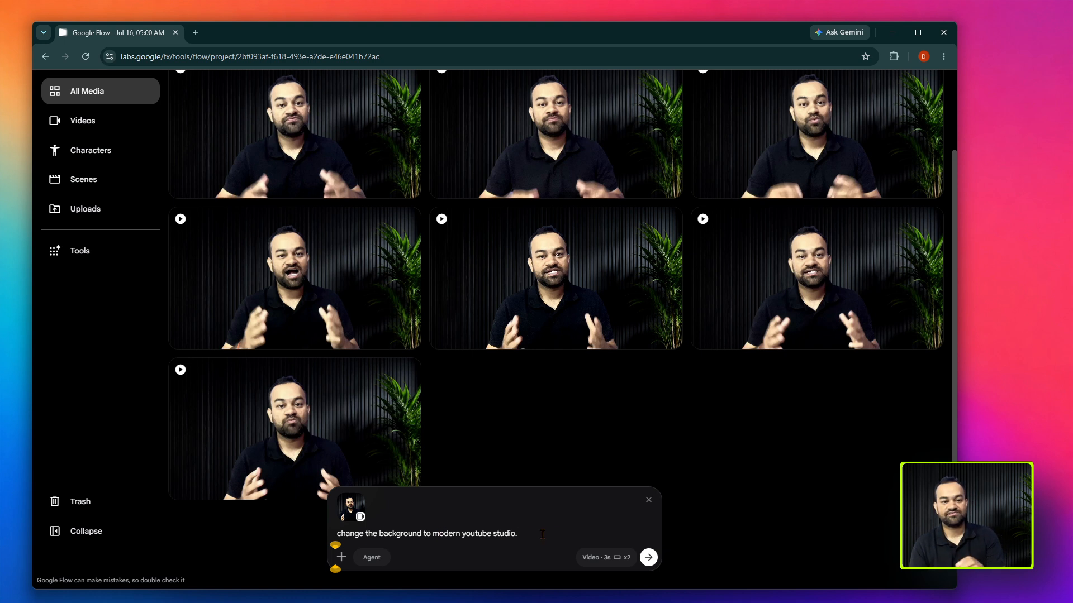
click(652, 554)
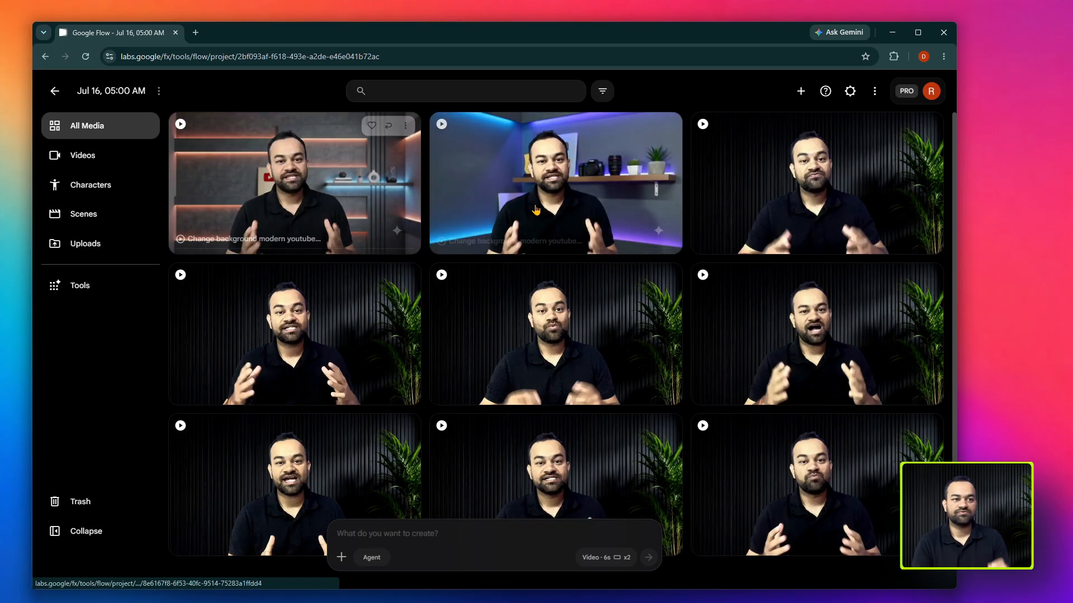
mouse_move(535, 210)
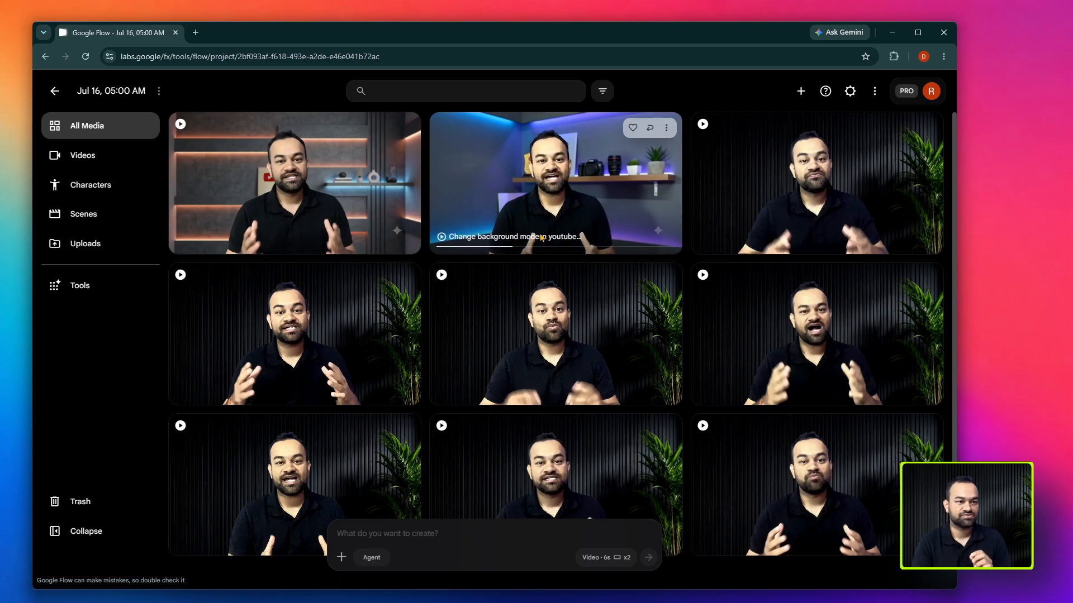
click(321, 155)
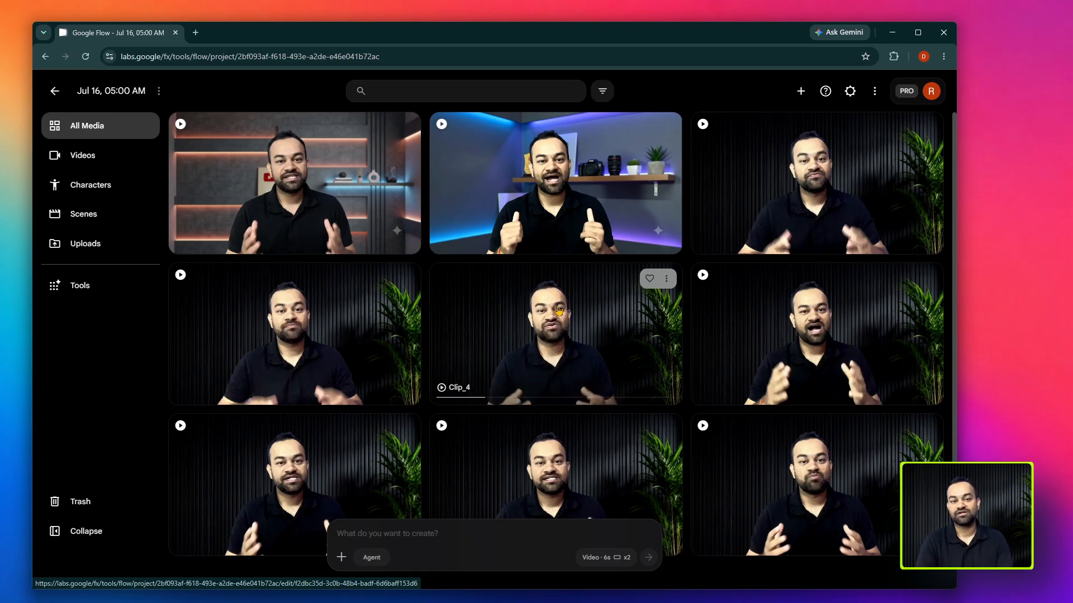
- Add Clip_4 from the media grid to the prompt and check its video generation settings
drag(559, 311, 404, 558)
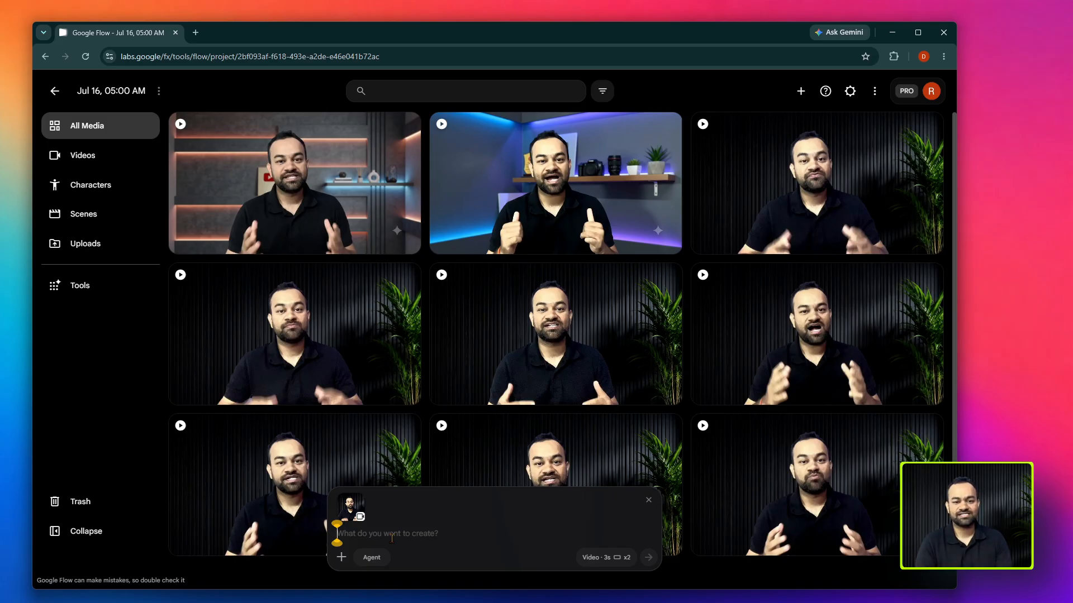
click(609, 558)
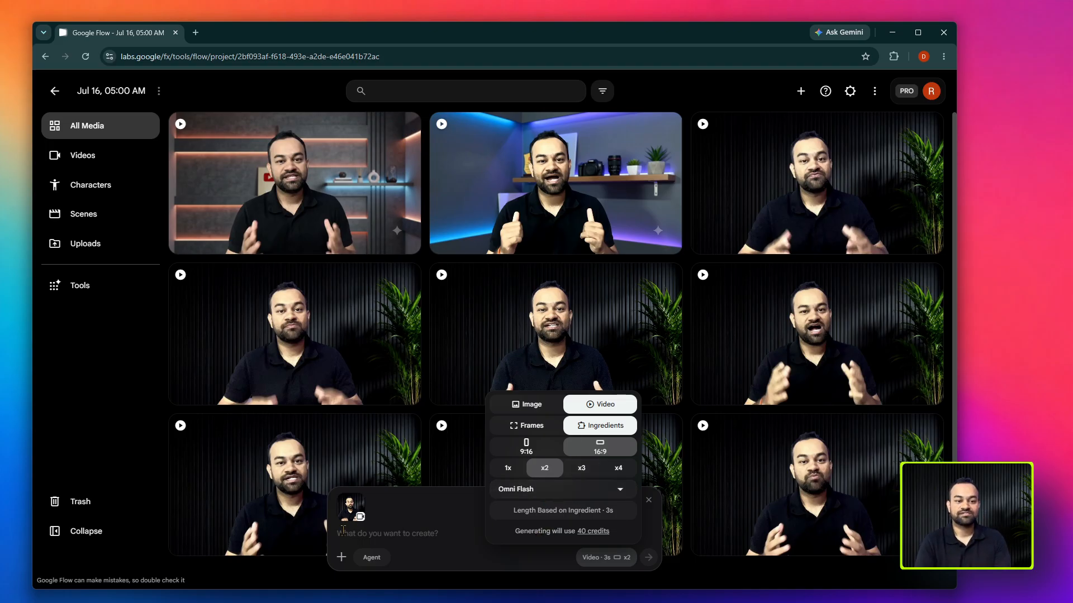
click(362, 531)
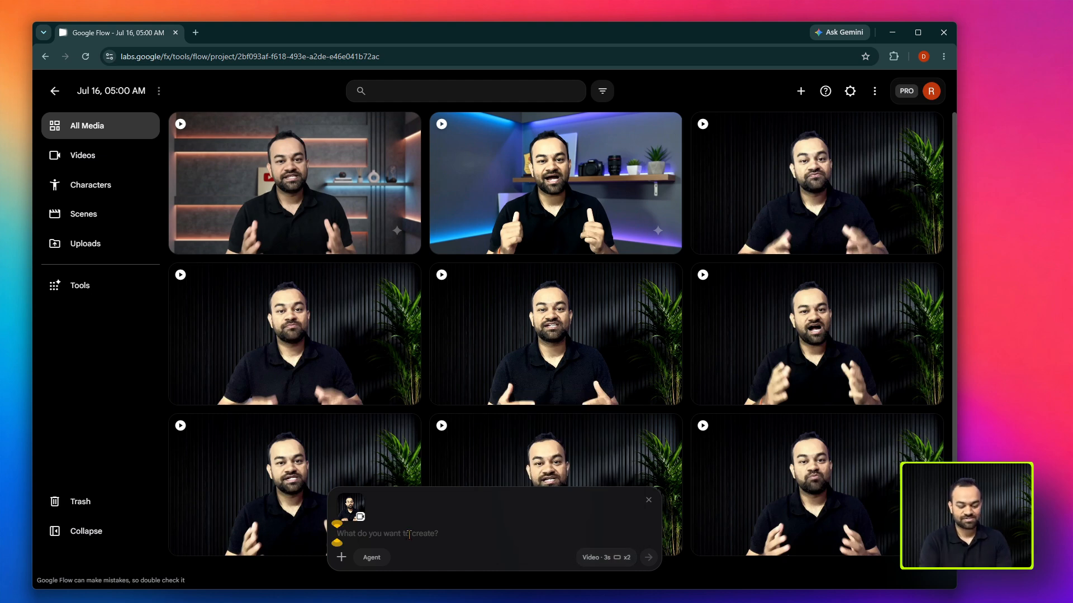
- Generate Clip_4 variations with the prompt "CHnage the outfit to astronaut"
text(CHnage the )
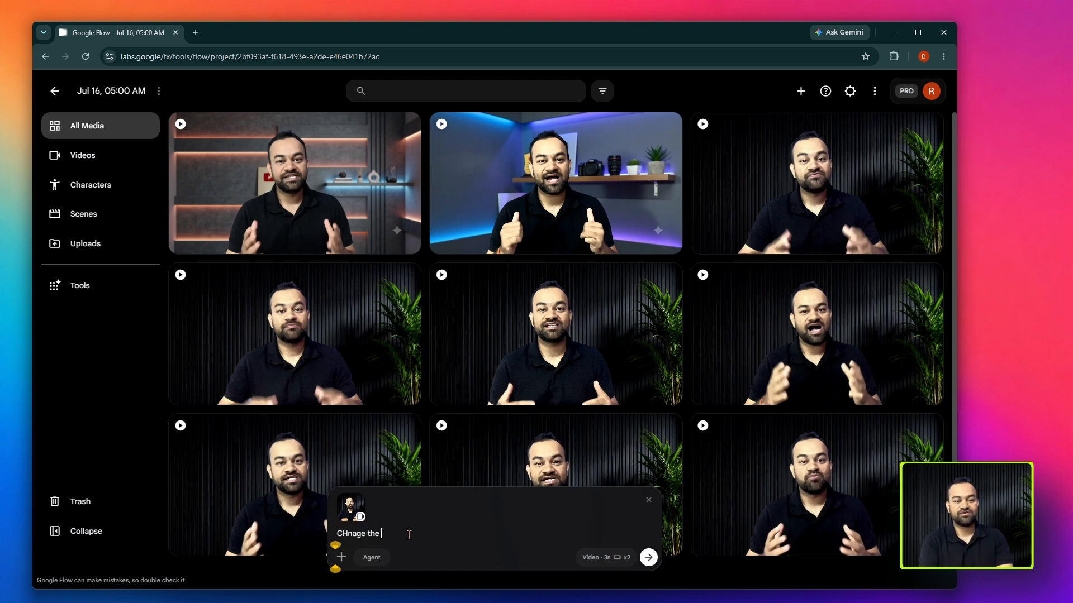
text(outfit to a)
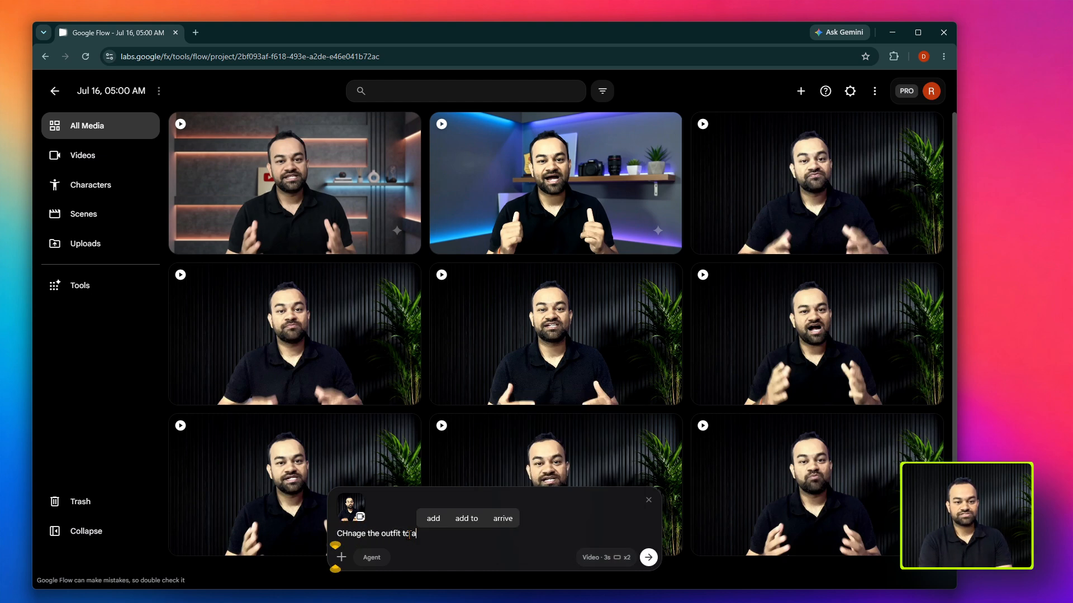
text(ustr)
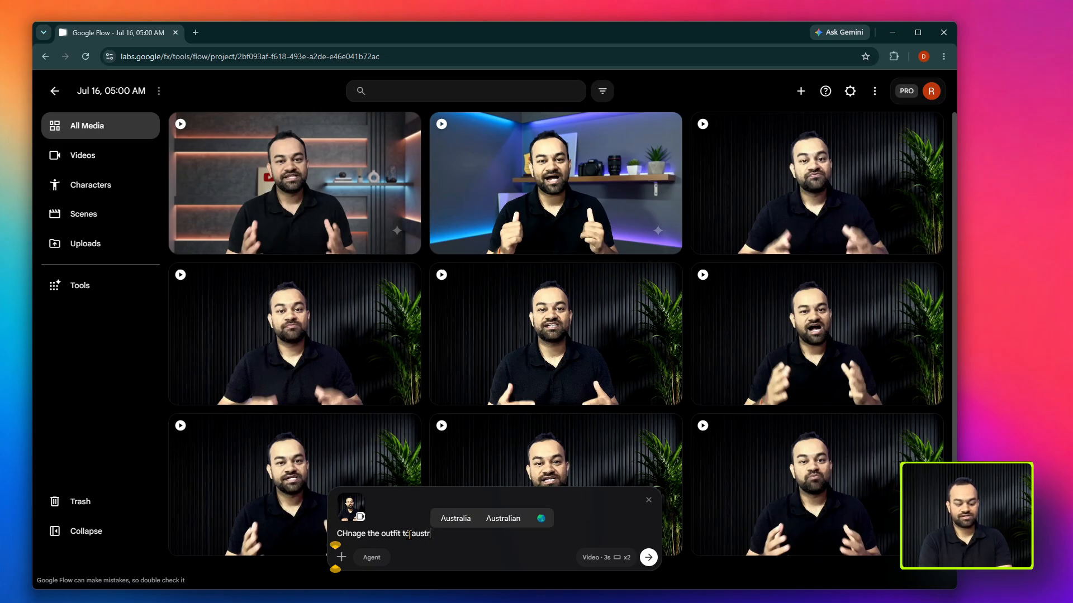
text(aunaut)
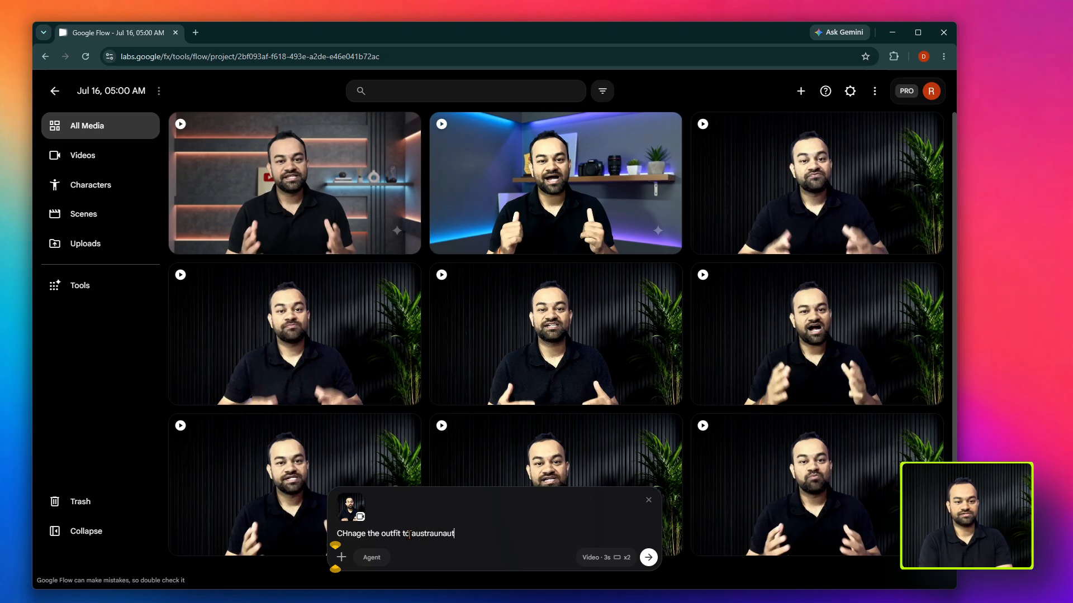
click(479, 518)
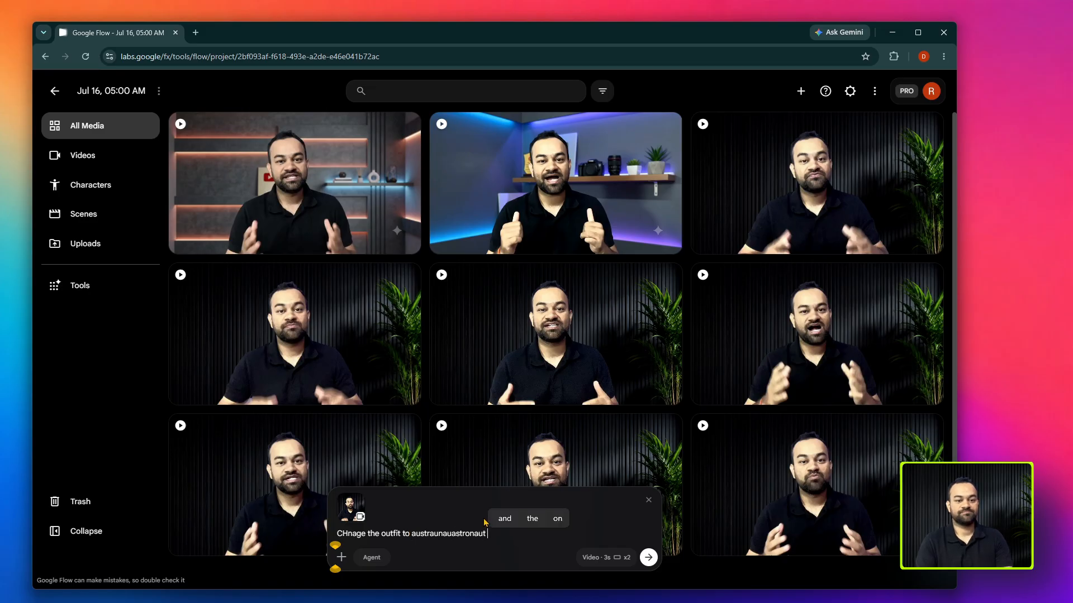
drag(443, 533, 411, 537)
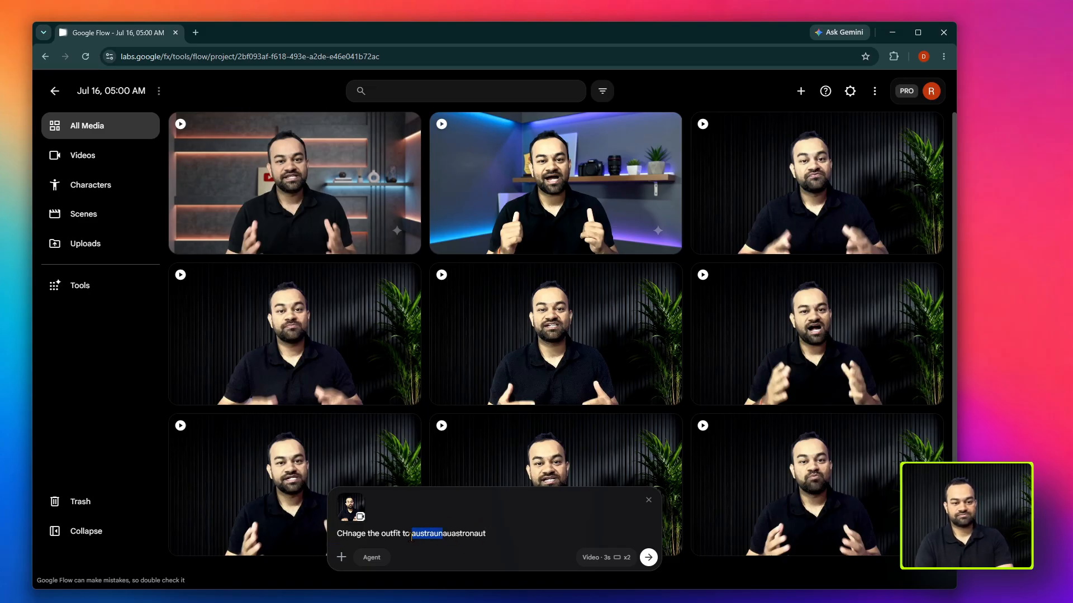
key(BackSpace)
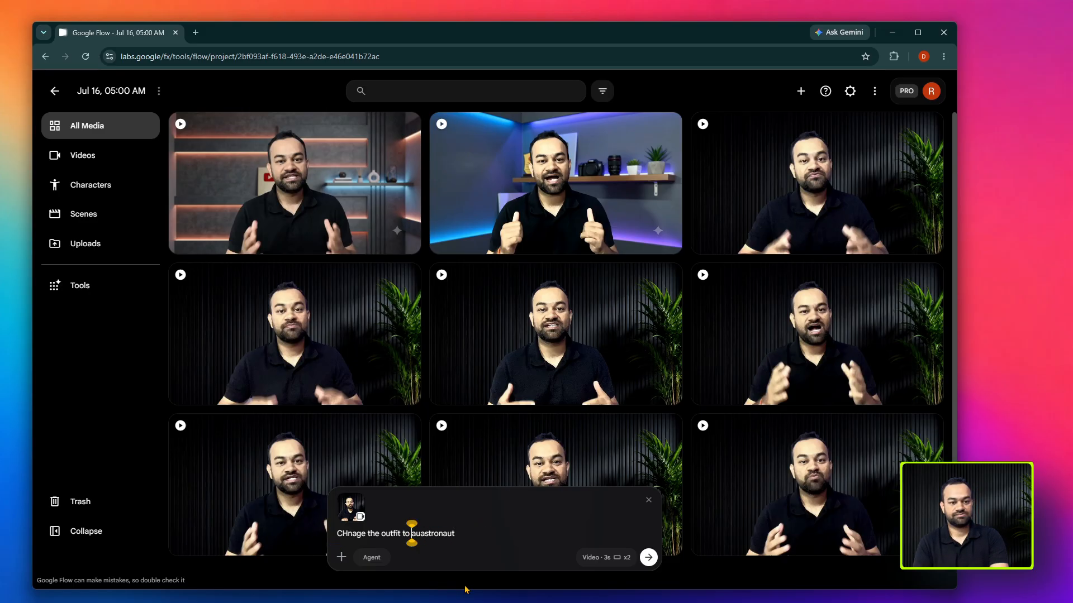
key(Delete)
key(Delete)
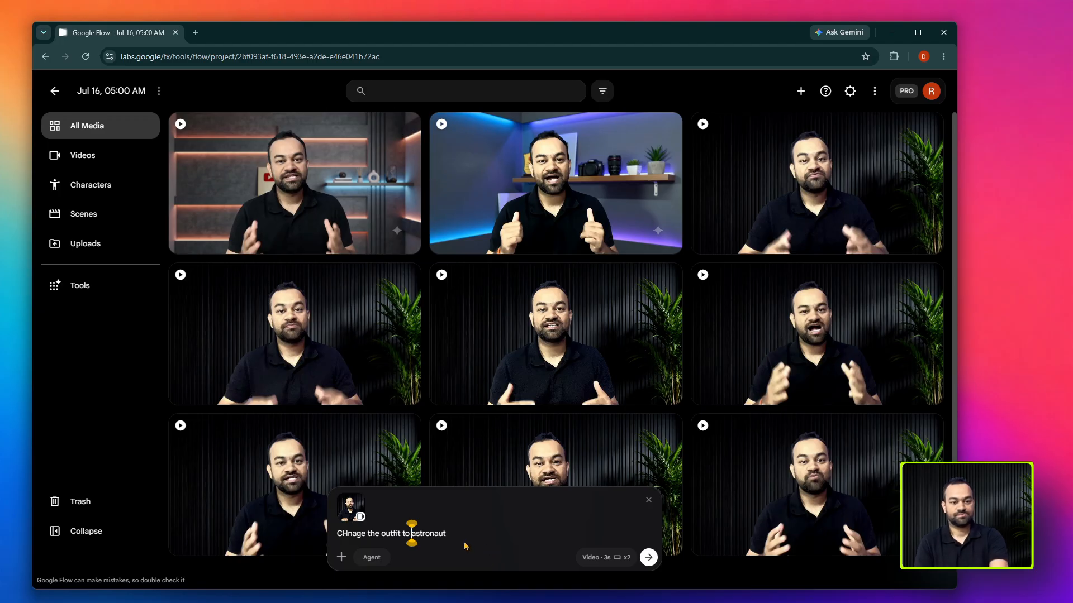
click(463, 534)
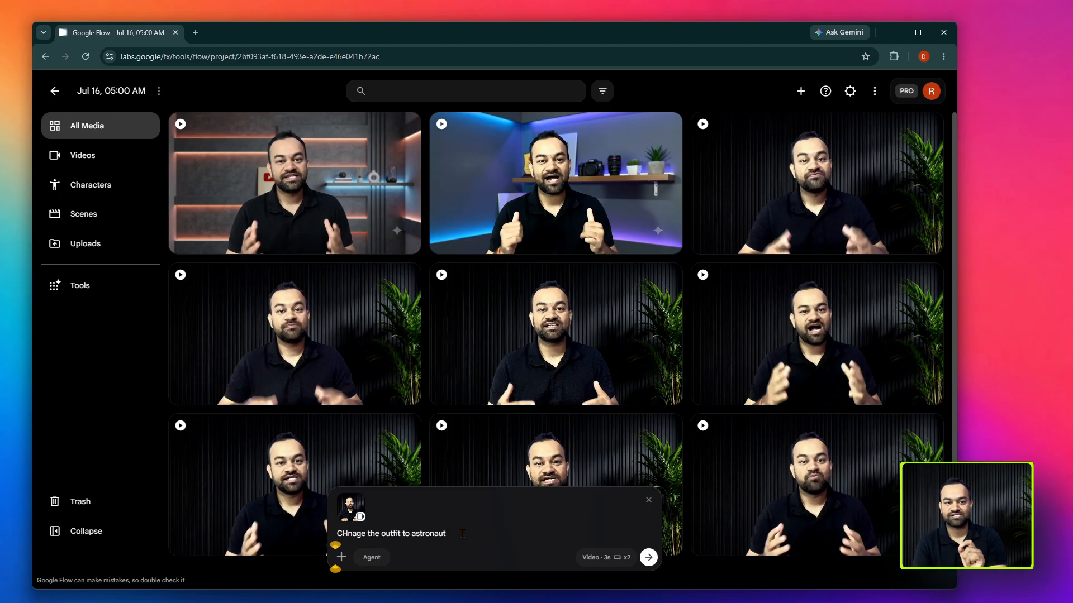
click(648, 557)
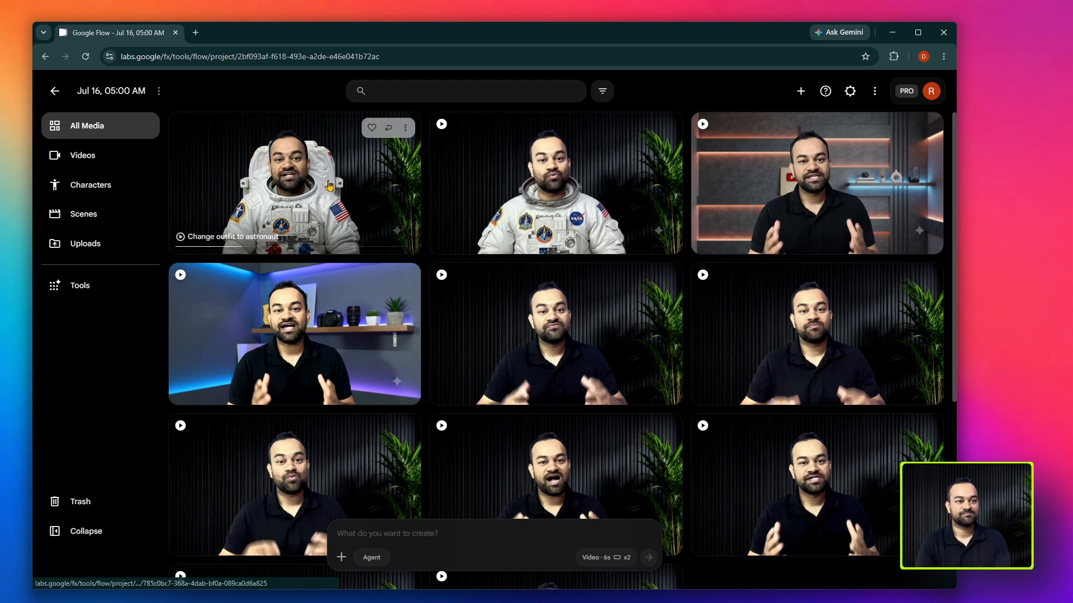
- Preview both astronaut-outfit videos and return to the project's media grid
click(385, 184)
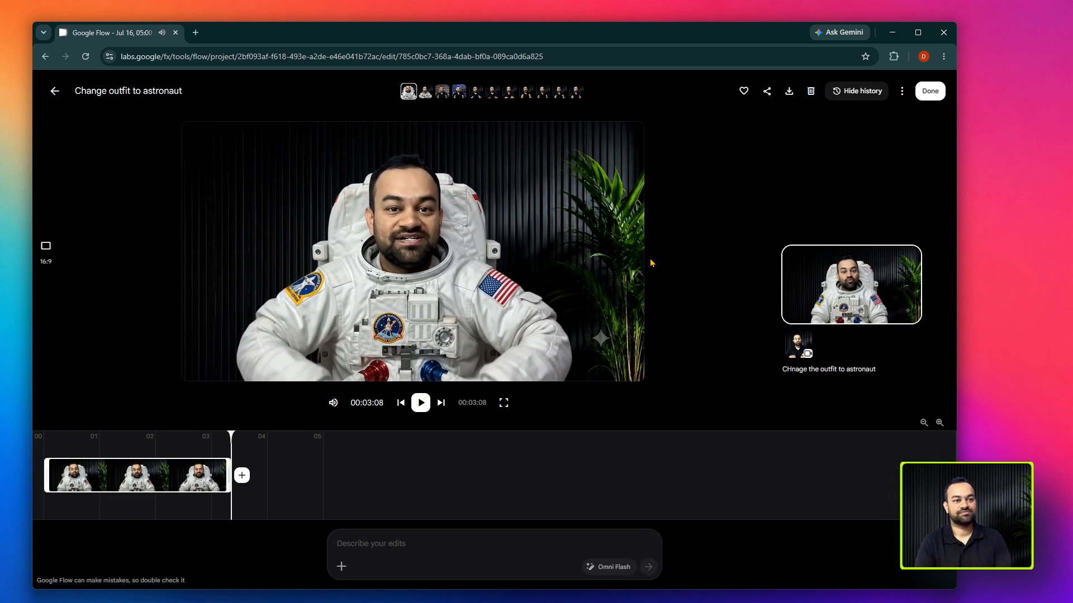
click(55, 90)
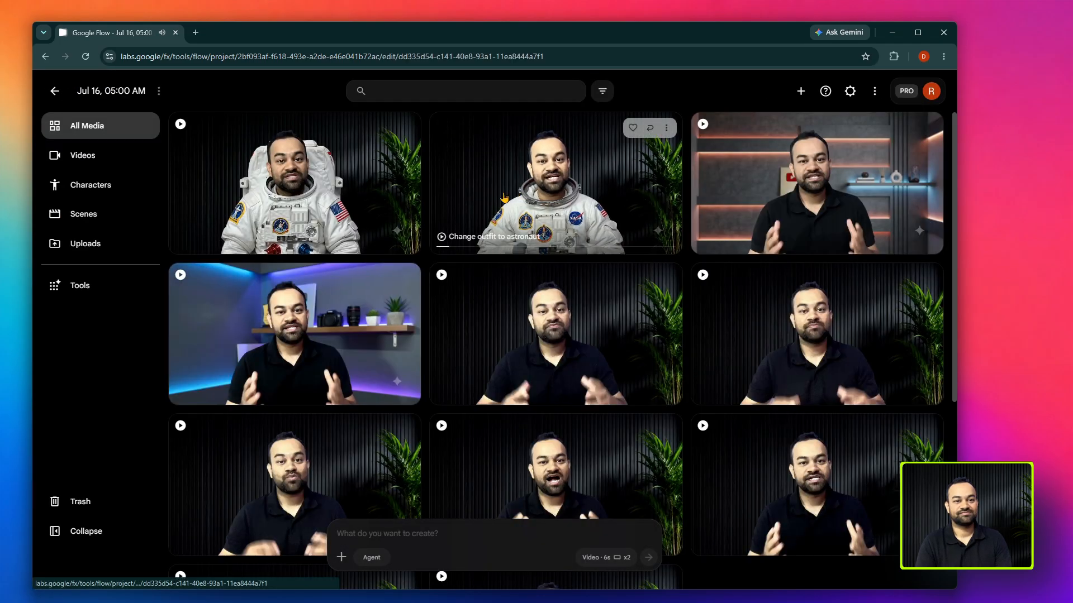
click(488, 190)
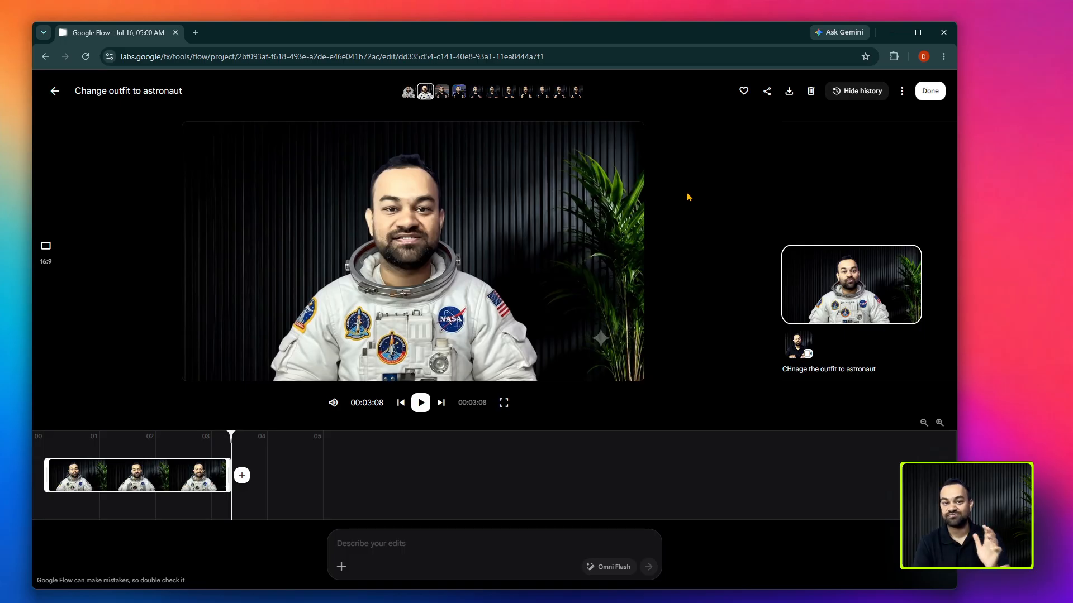
click(55, 90)
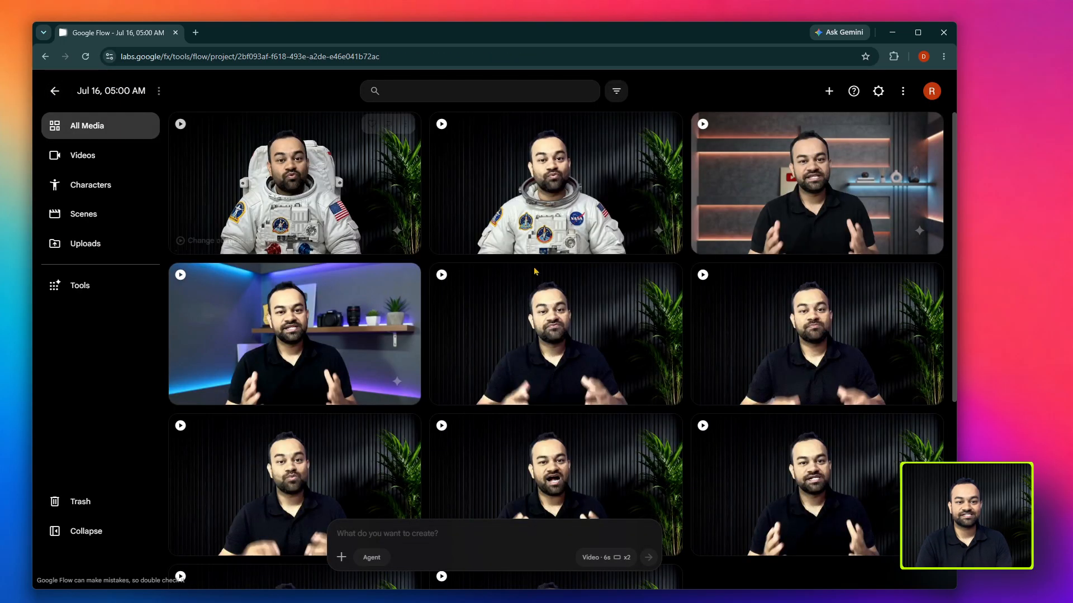
- Try to generate Clip_5 variations with the prompt "Change the lighting to dramatic and change my character to iron man."
drag(534, 271, 404, 561)
click(404, 534)
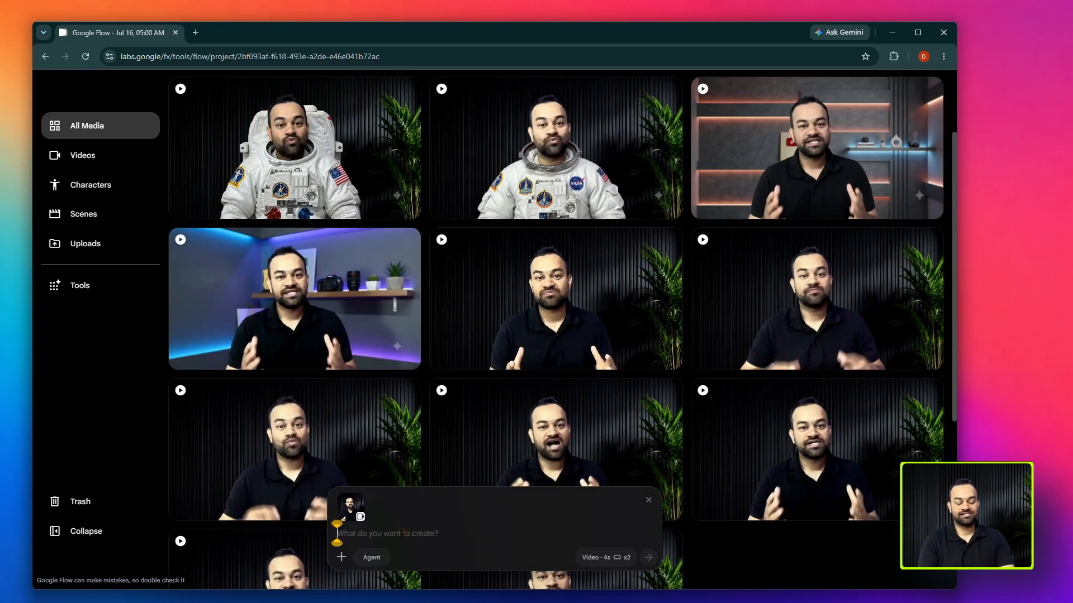
text(Chnage the)
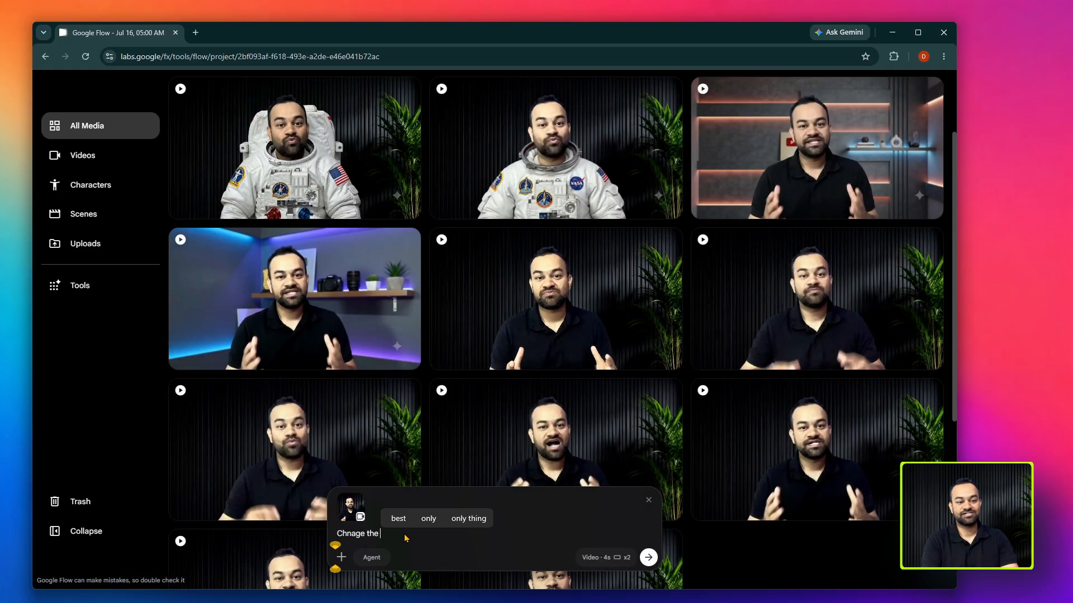
key(BackSpace)
key(BackSpace)
key(BackSpace)
key(BackSpace)
key(BackSpace)
key(BackSpace)
key(BackSpace)
key(BackSpace)
text(an)
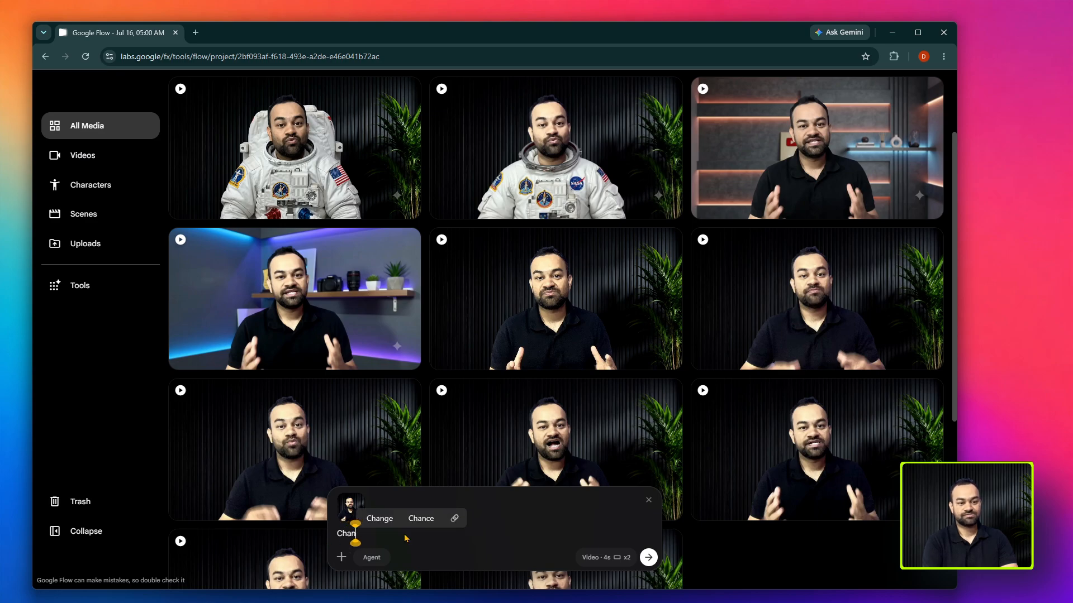
text(ge the lighting)
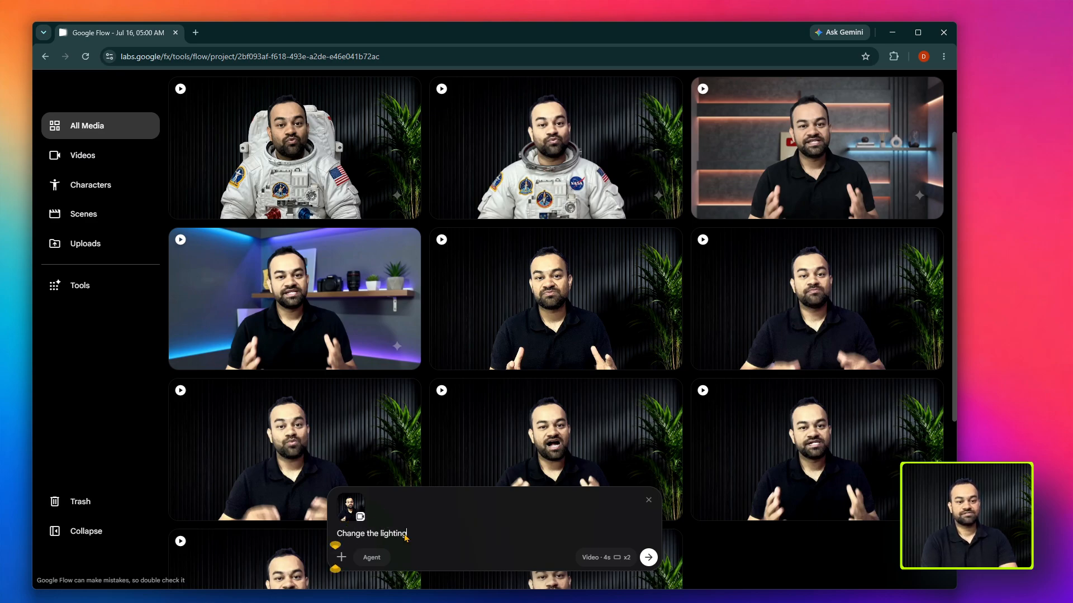
text( to dramatic)
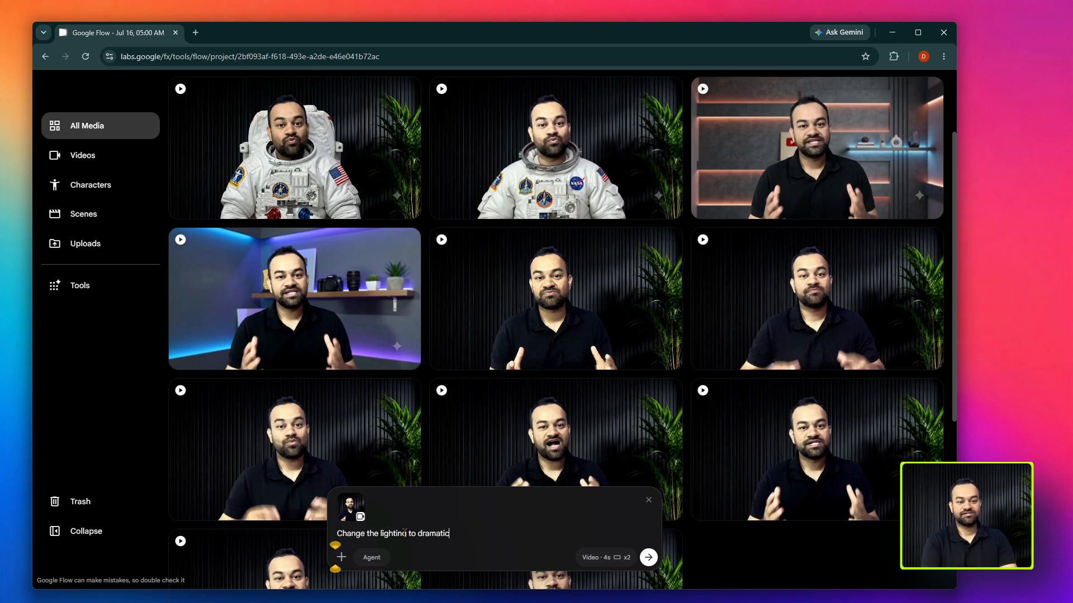
text( and c)
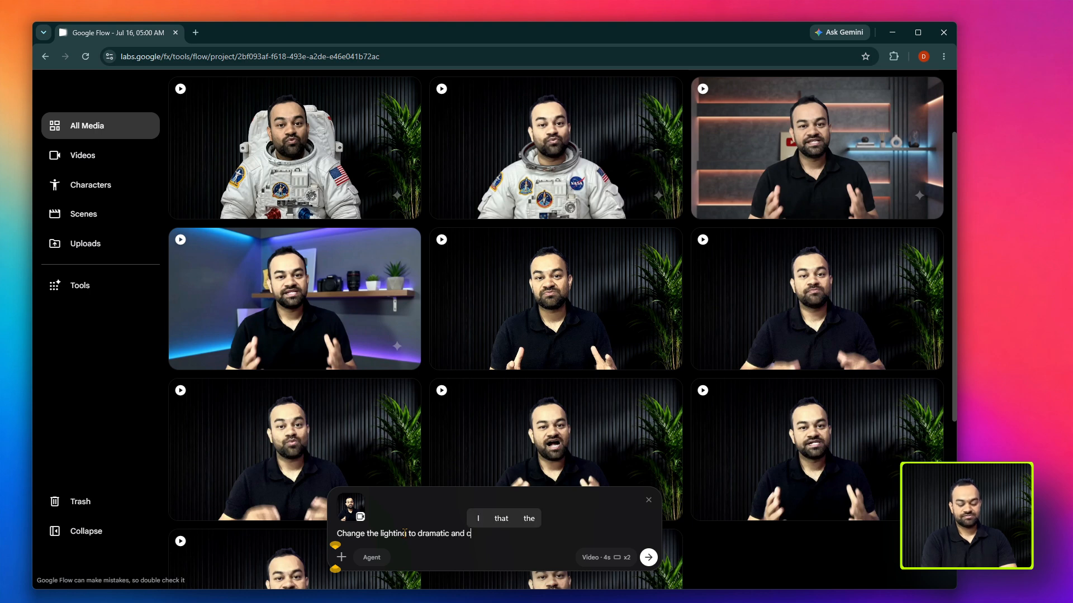
text(hange my chara)
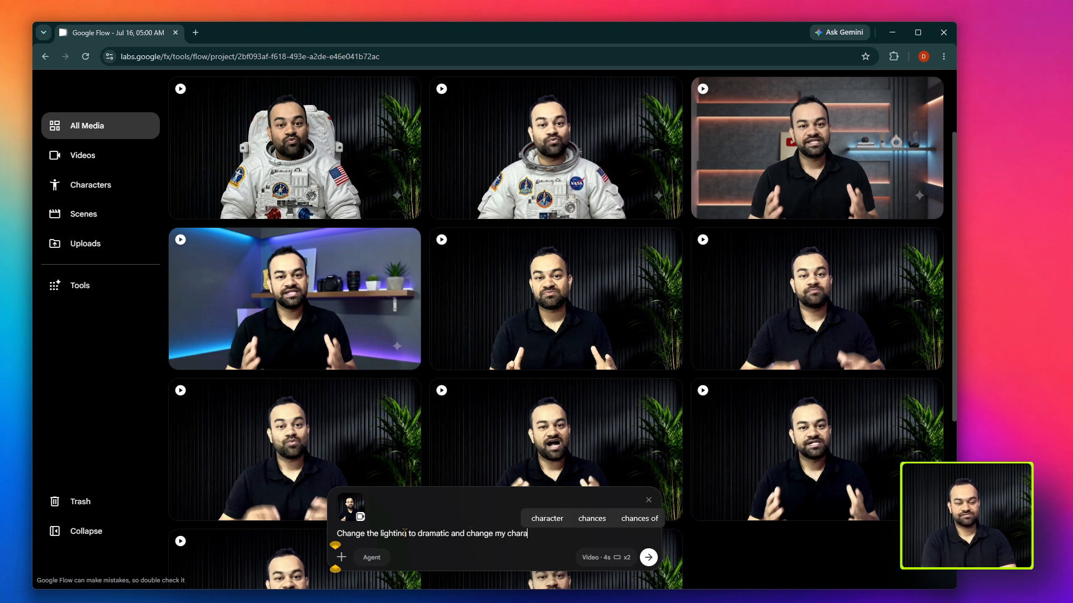
text(cter to ir)
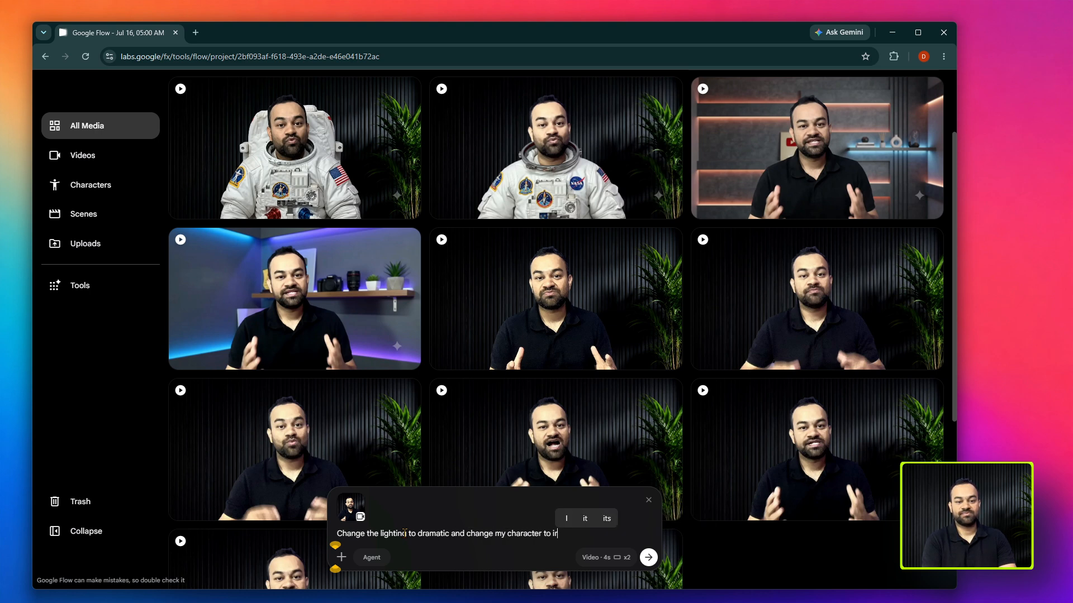
text(on man.)
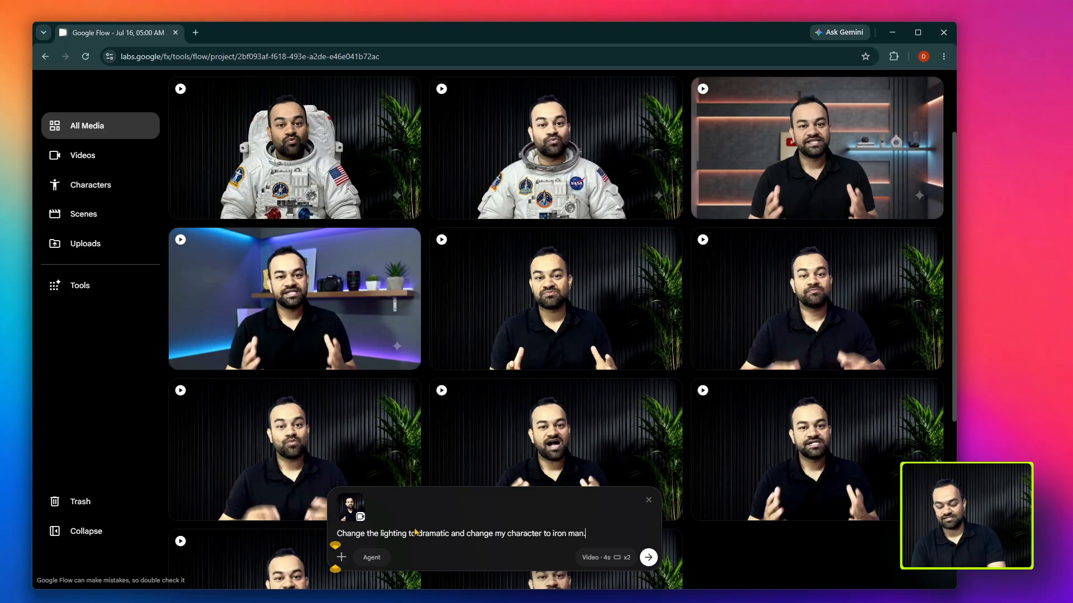
key(Return)
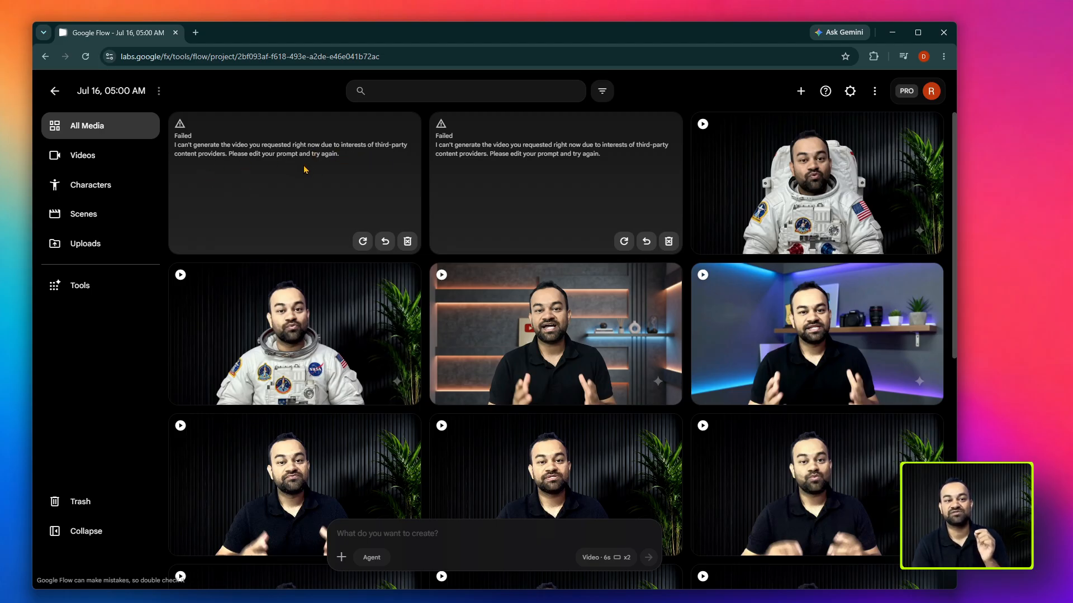
- Add Clip_5 to the prompt and generate variations with "change the lighting to dramatic and only change my face to alian face."
scroll(313, 335, down, 2)
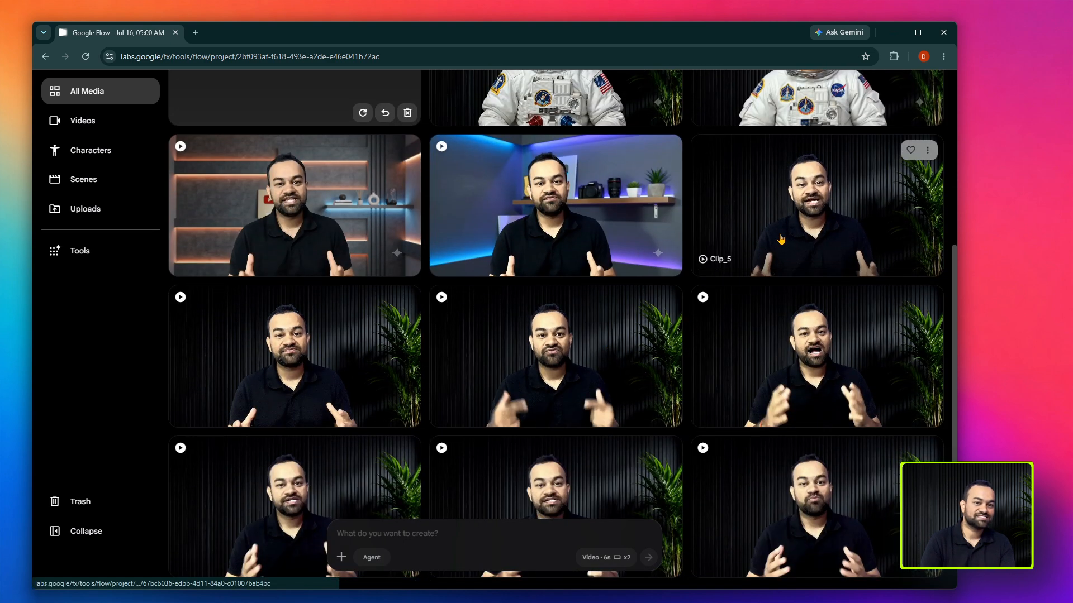
drag(781, 220, 431, 550)
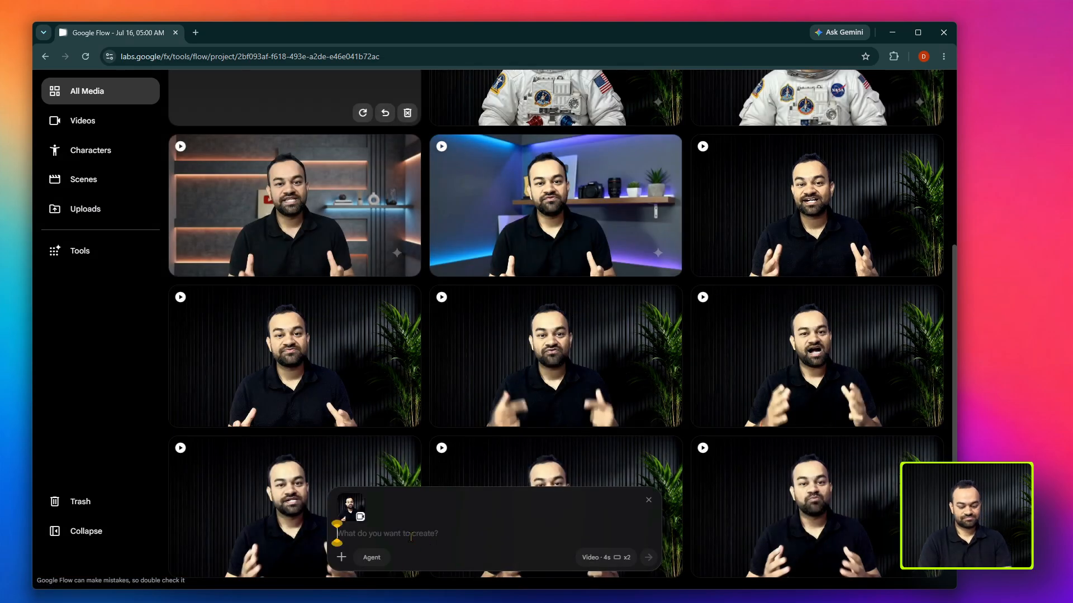
click(410, 538)
text(change the)
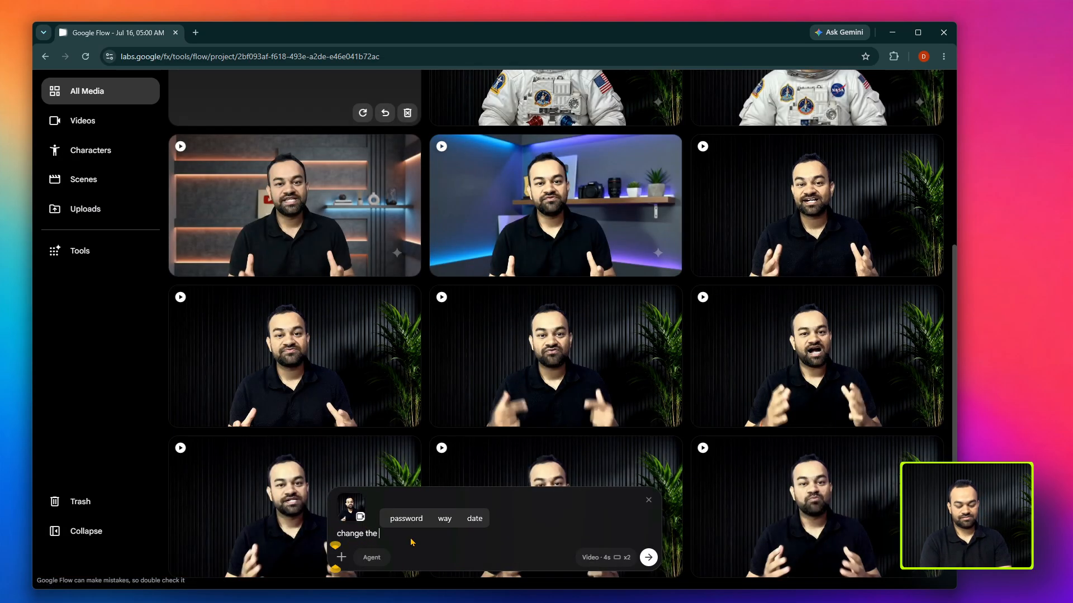
text( light)
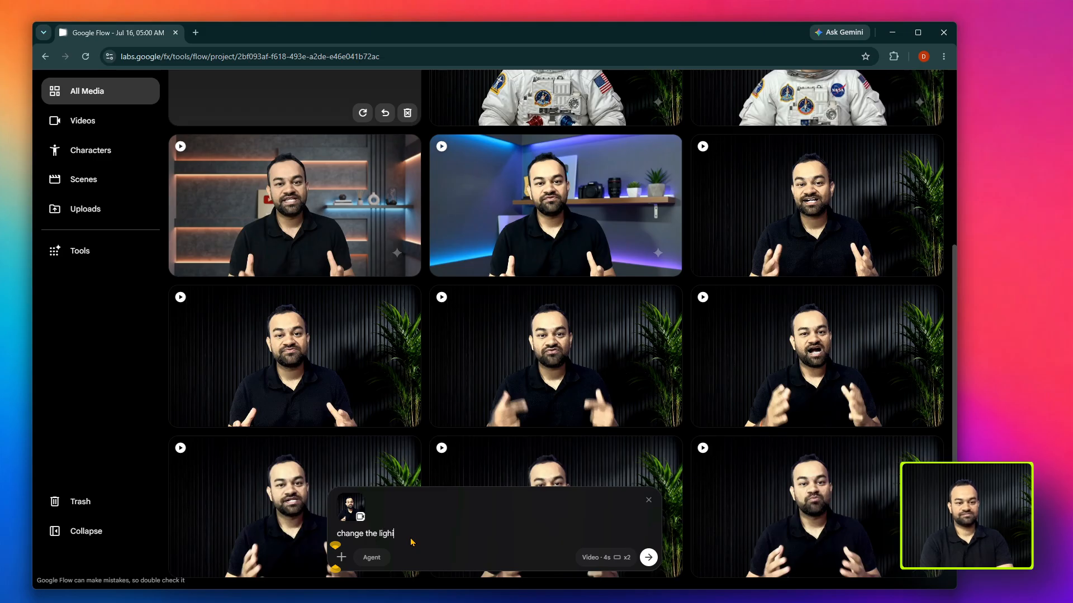
text(ing )
text(g to dfr)
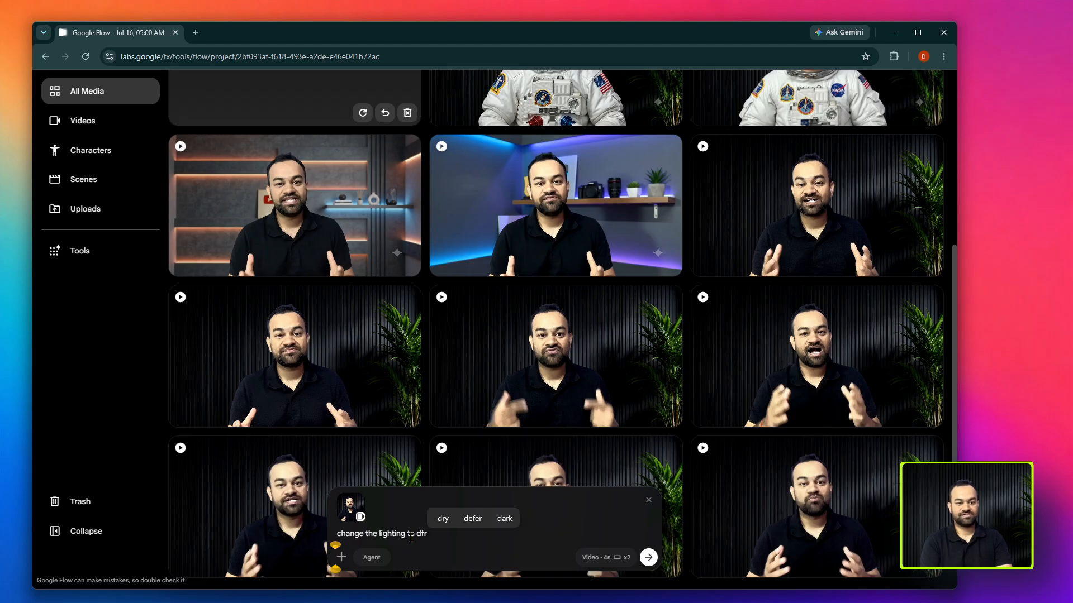
key(BackSpace)
key(BackSpace)
text(ramatic and )
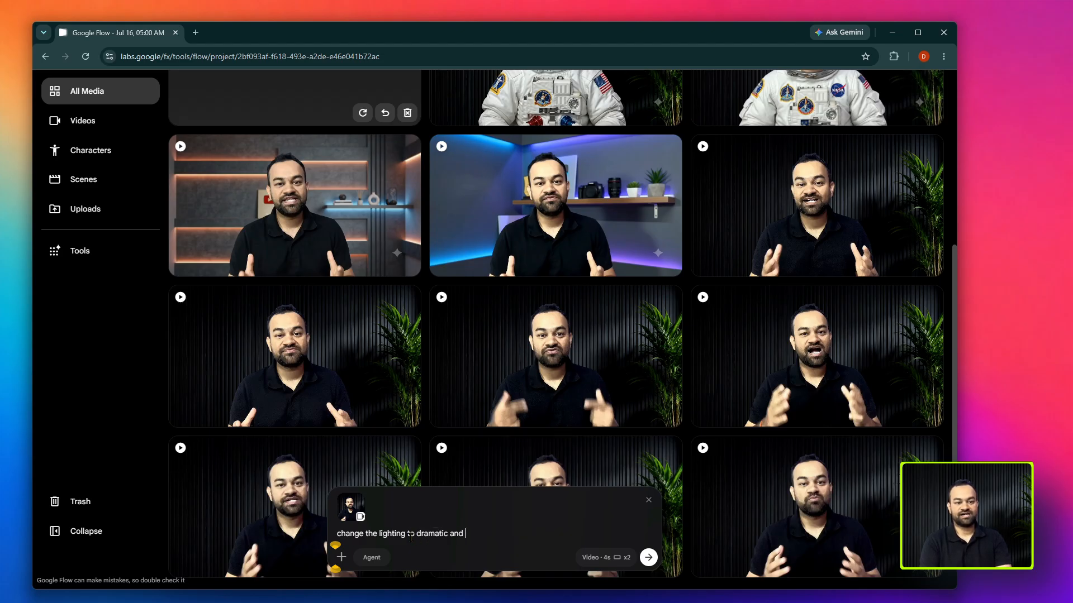
text(only chaneg my)
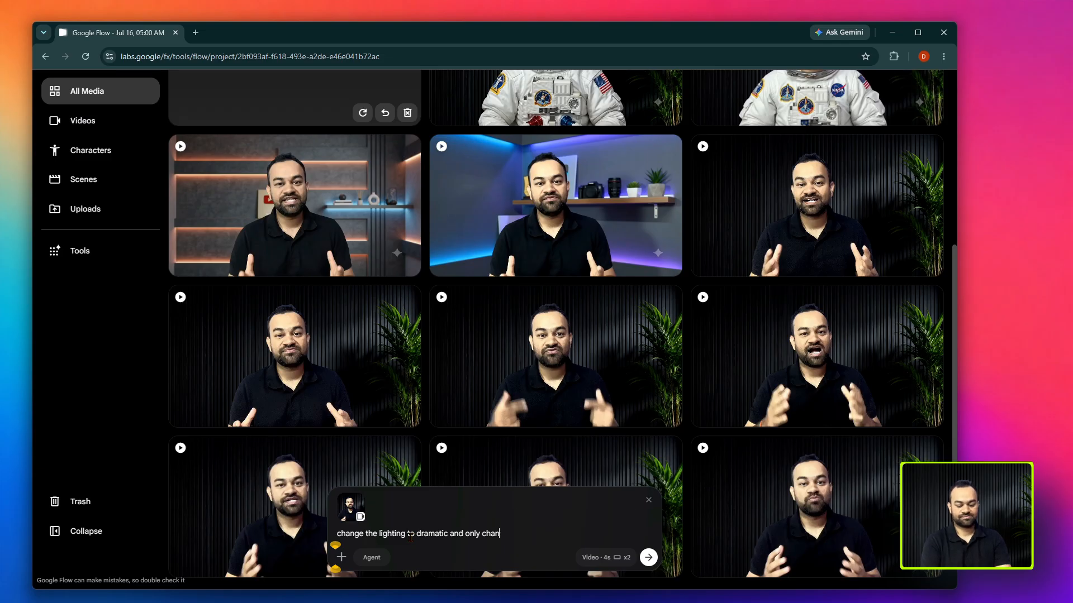
text(my face)
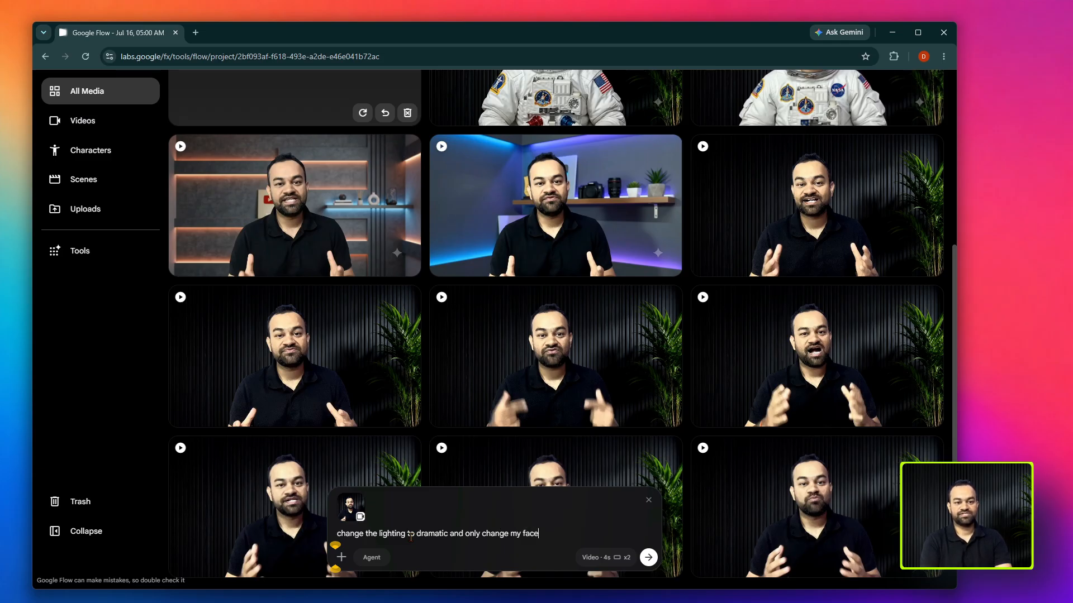
text( to alian face.)
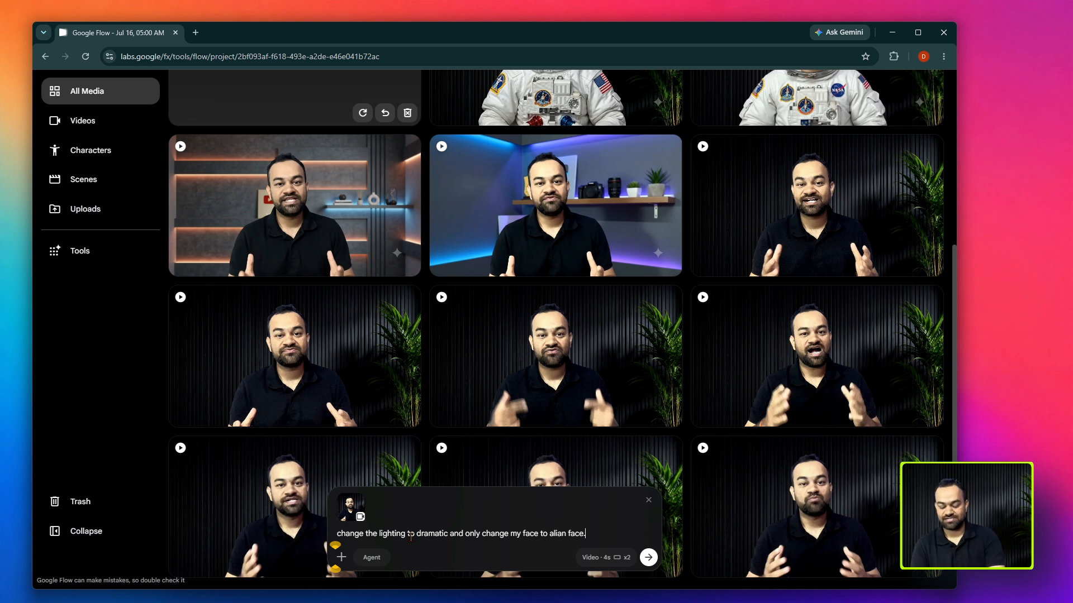
key(Return)
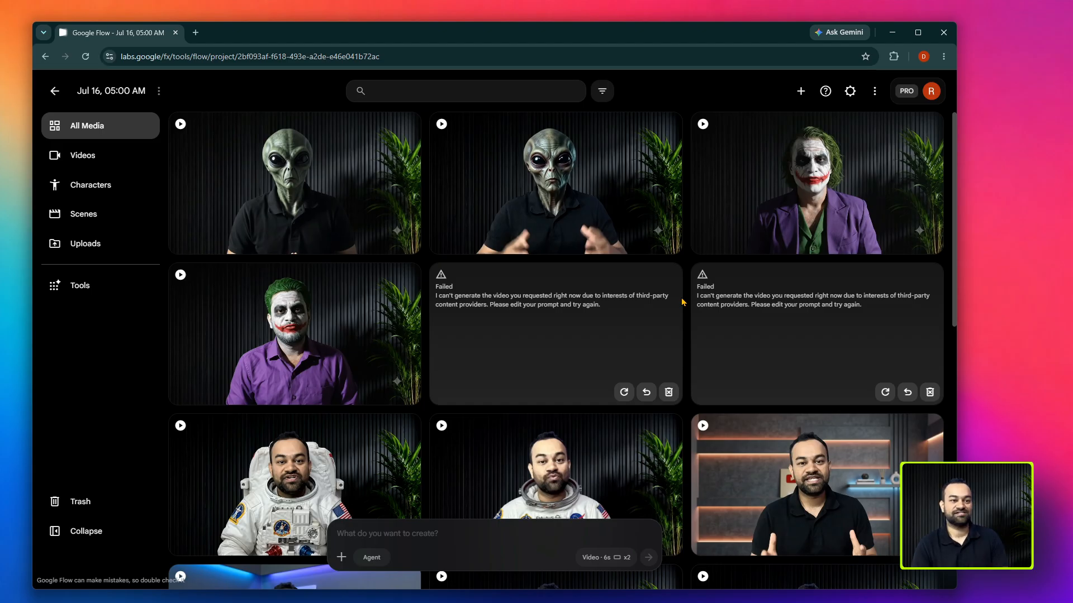
- Preview the first alien-face video in the media grid
click(295, 190)
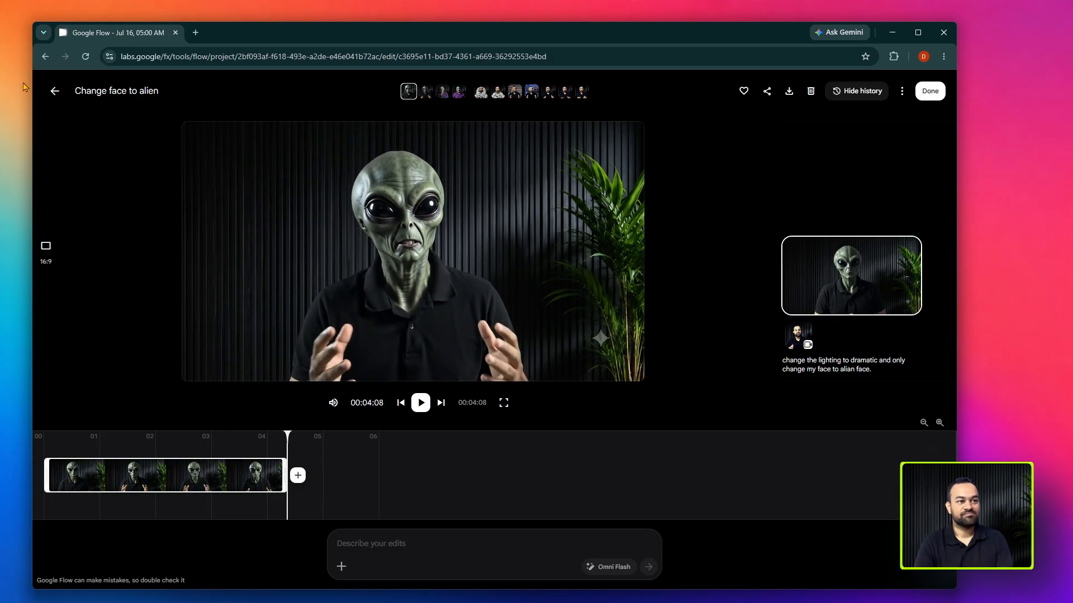
- Preview the second alien-face video and return to the project's media grid
click(54, 92)
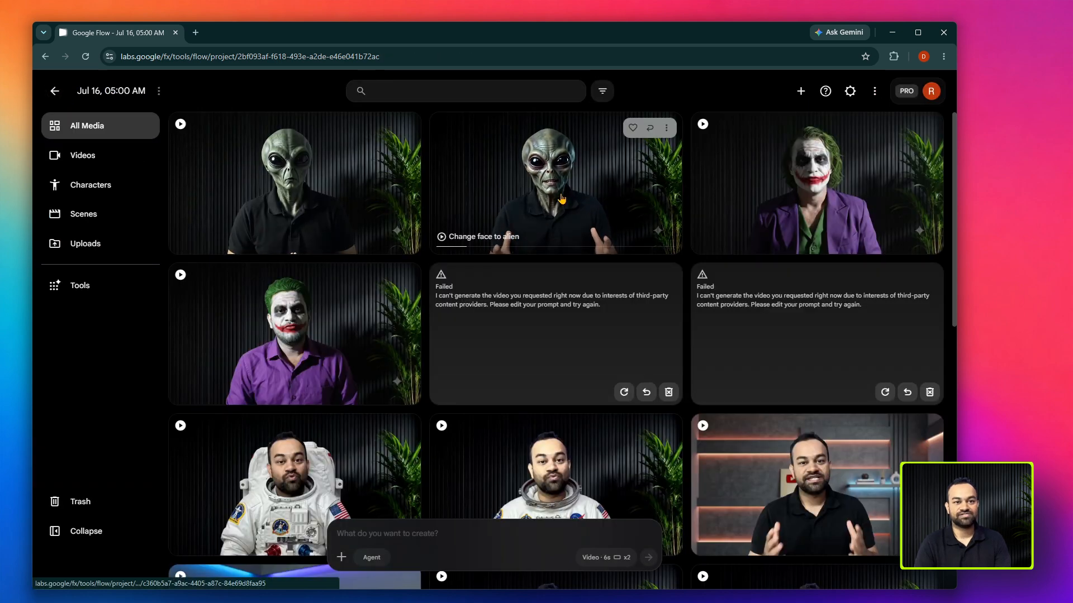
click(561, 193)
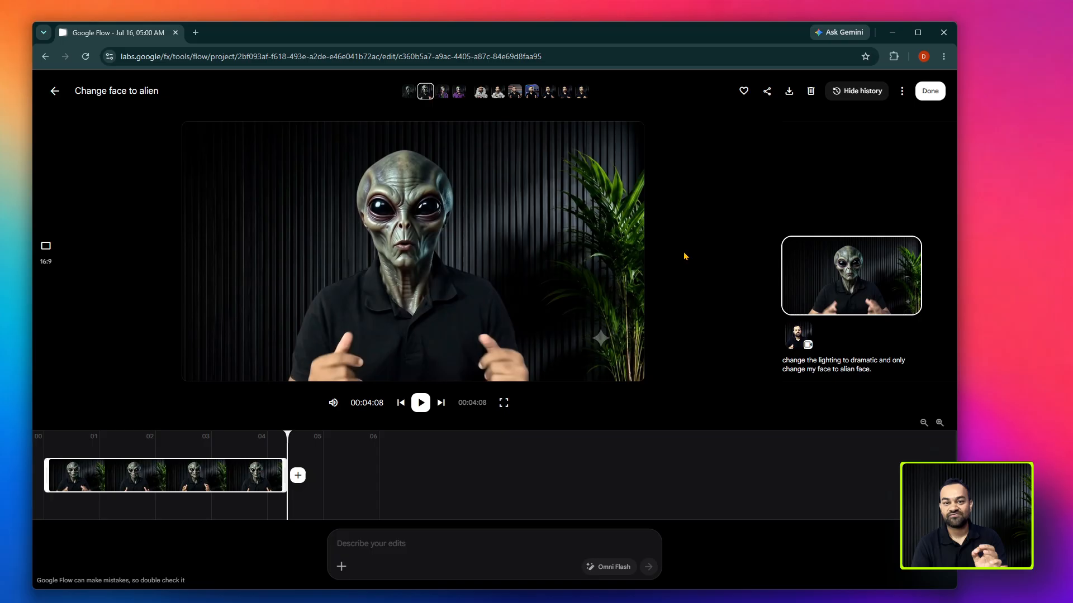
click(54, 92)
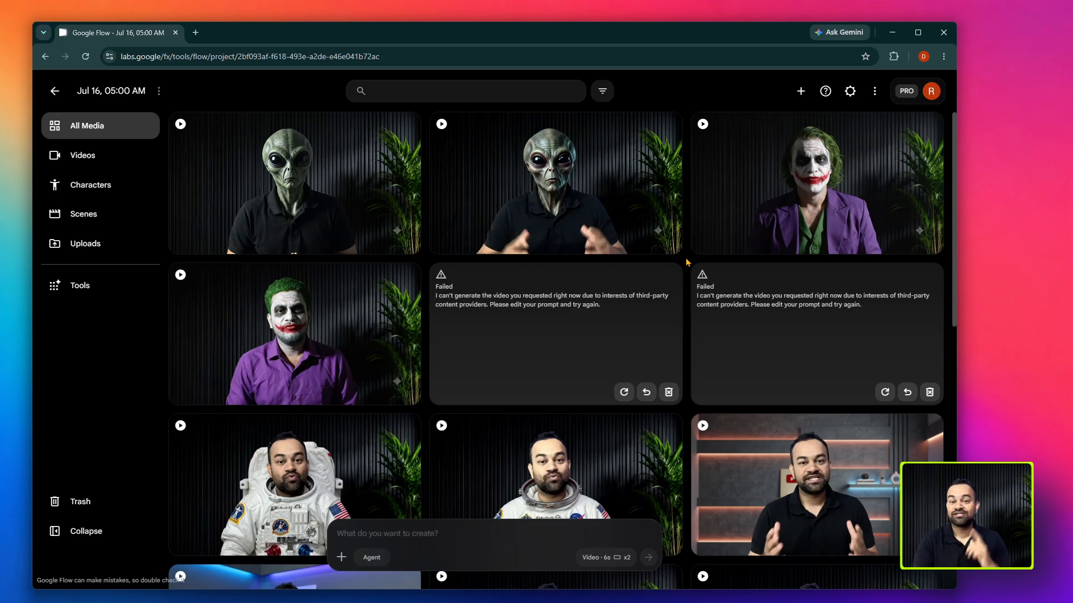
- Add an original talking-head clip to the prompt and generate variations with "Conver this clip into anime or pixer style."
drag(816, 324, 458, 528)
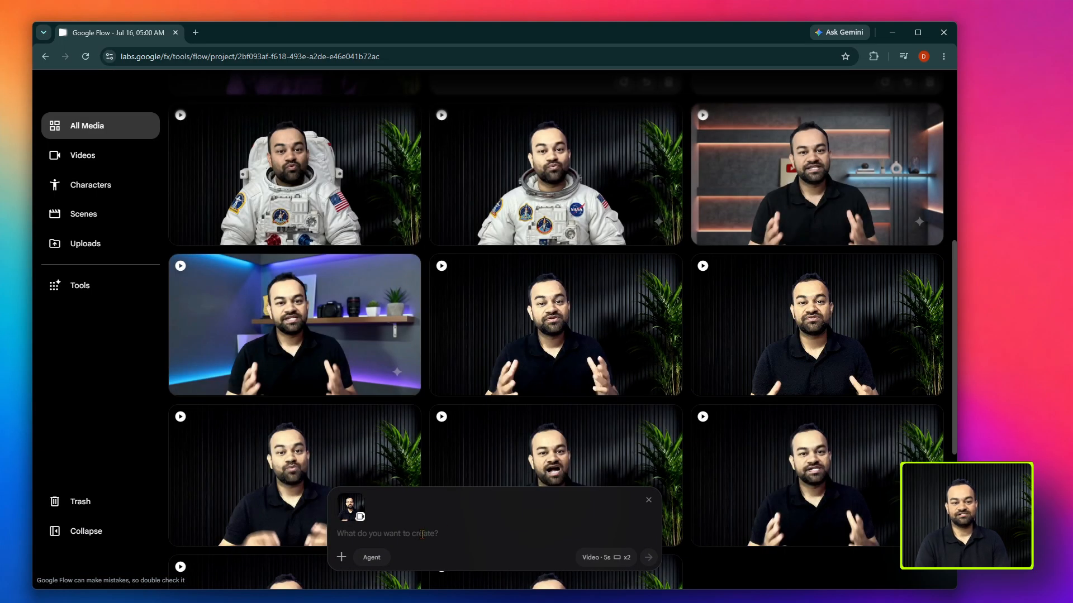
text(Conver this)
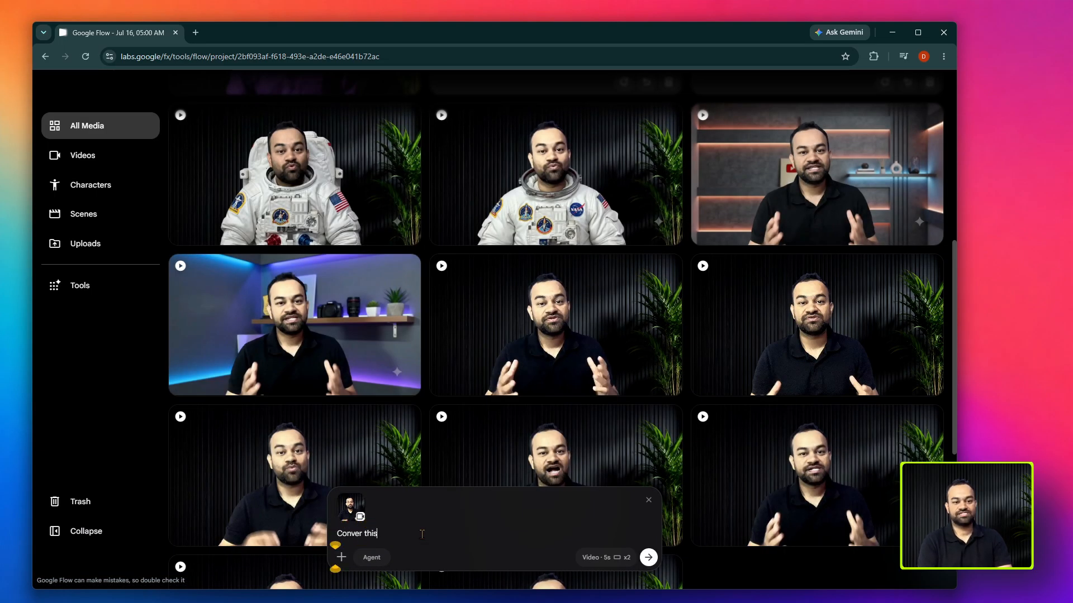
text( clip into)
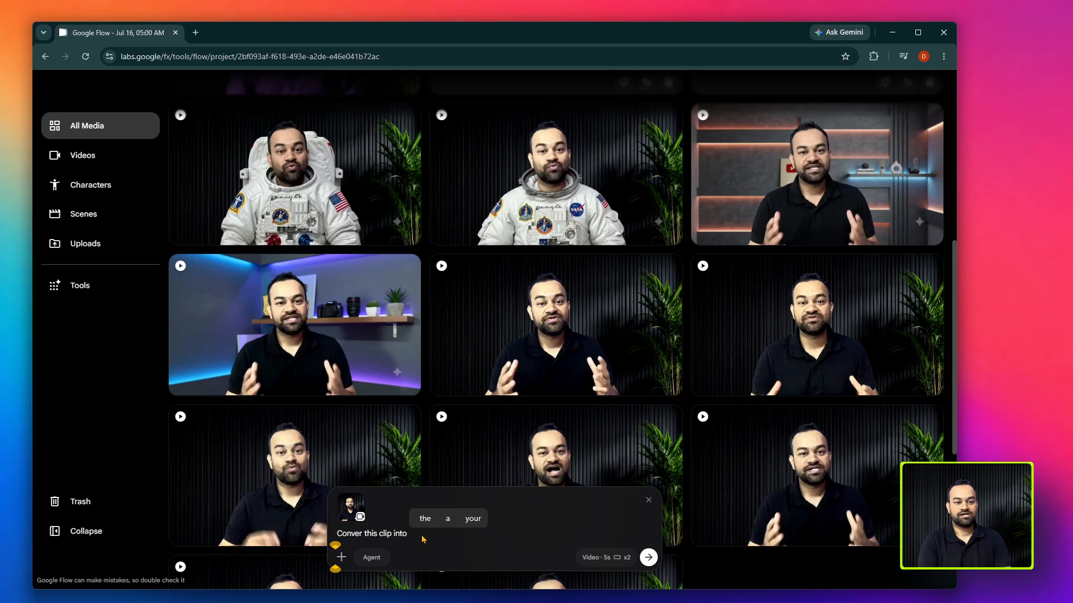
text( anime or pix)
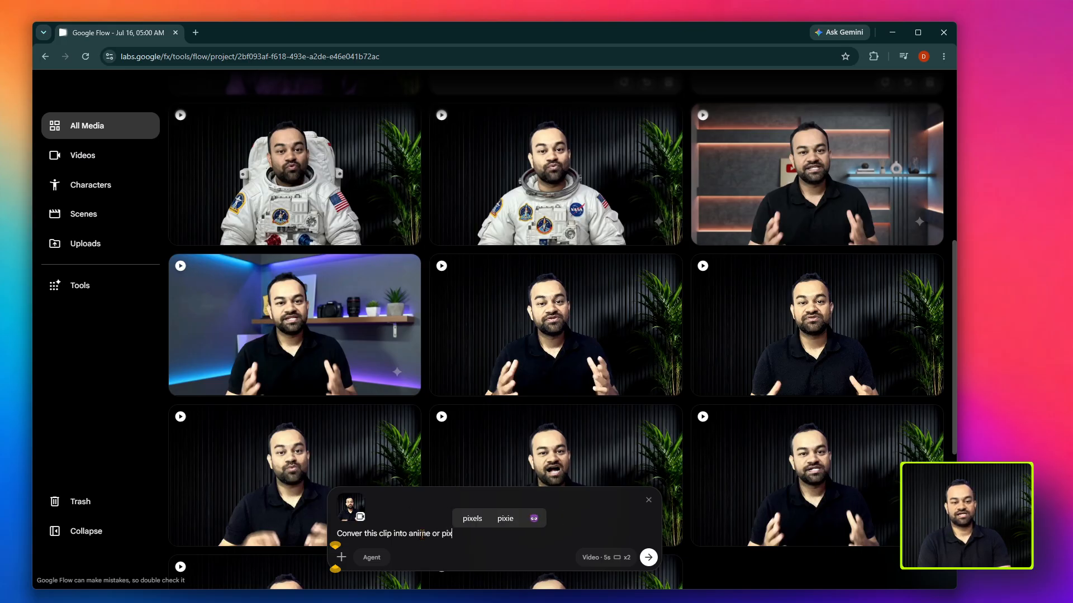
text(er st)
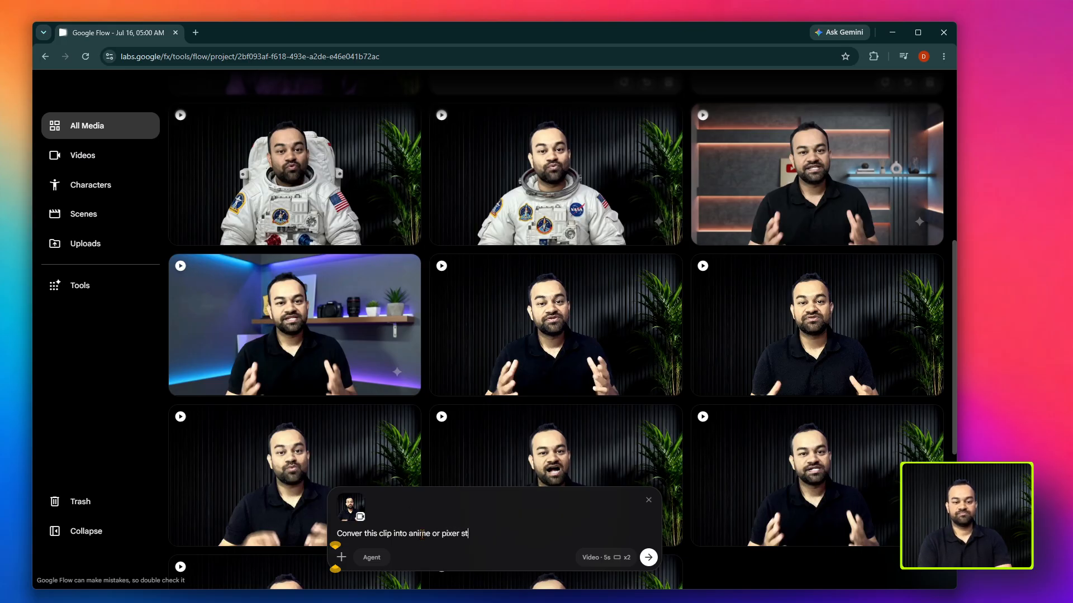
text(yle.)
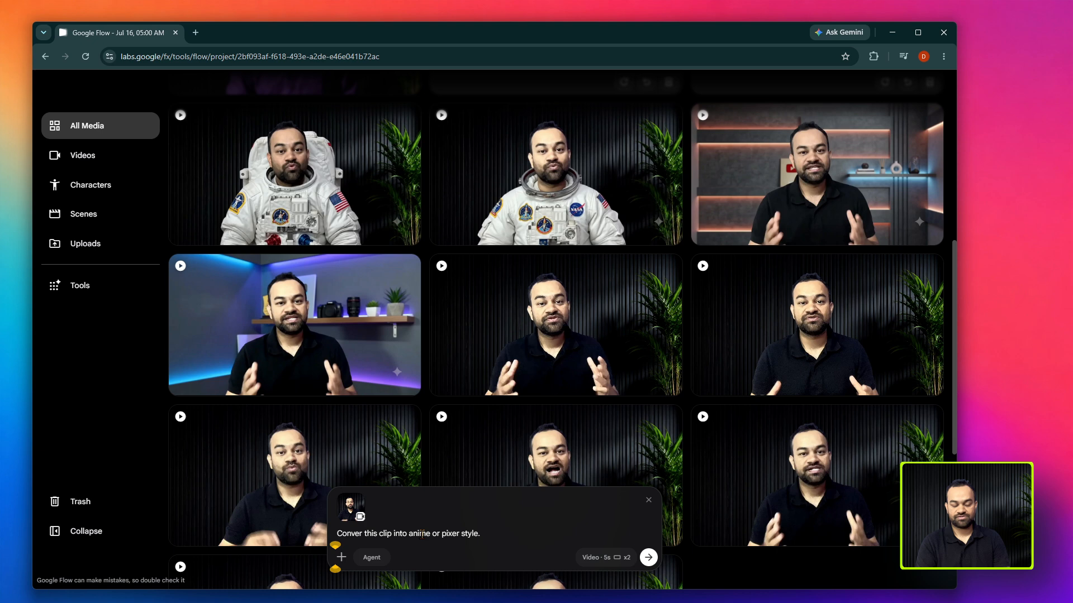
key(Return)
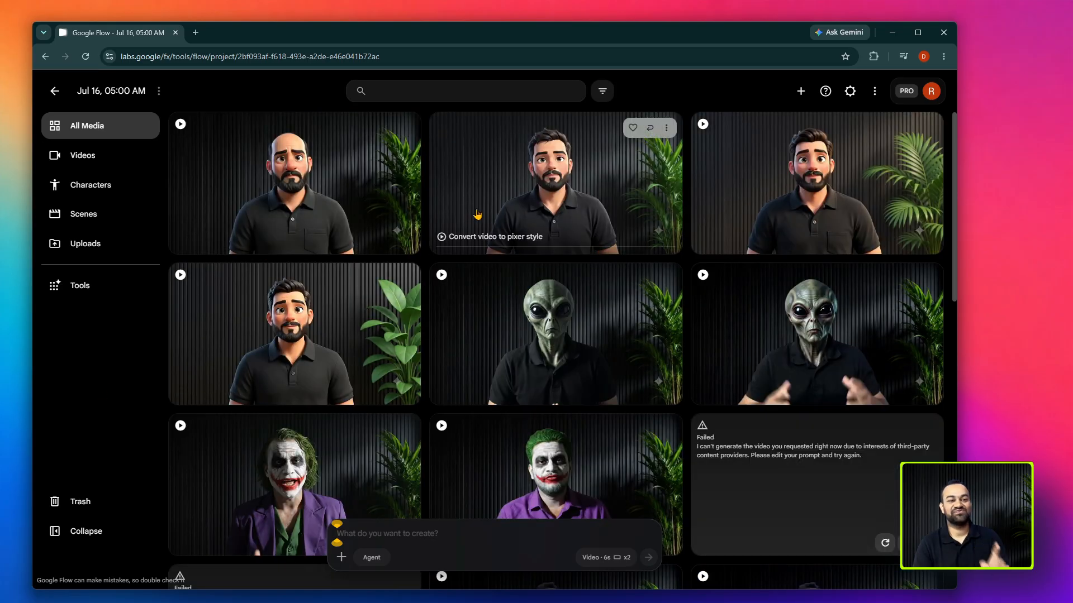
- Preview the bald pixer-style video and the dark-haired one beside it in the media grid
click(383, 198)
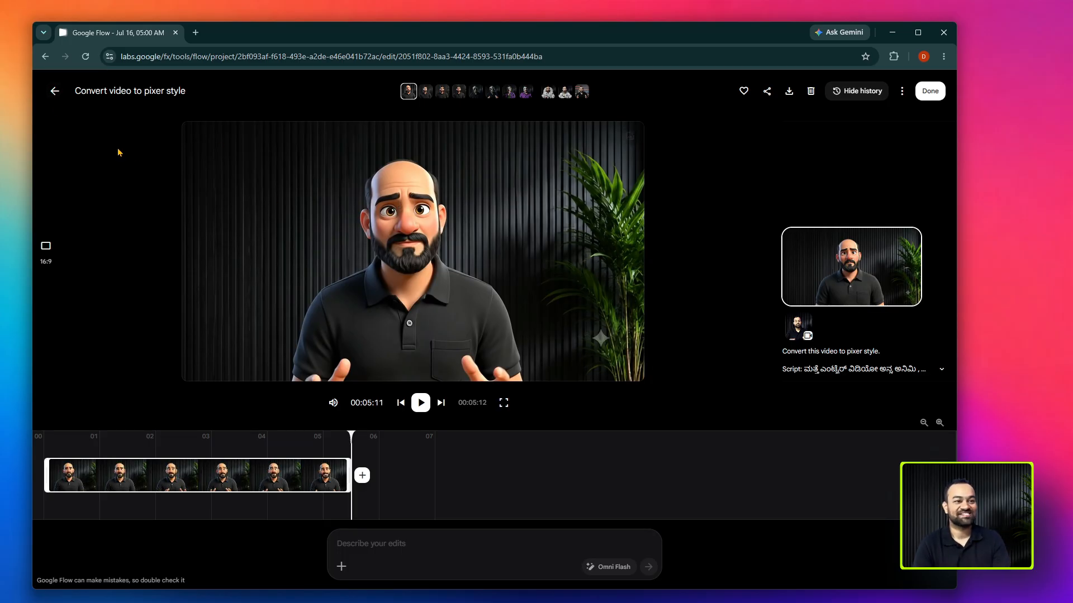
click(55, 92)
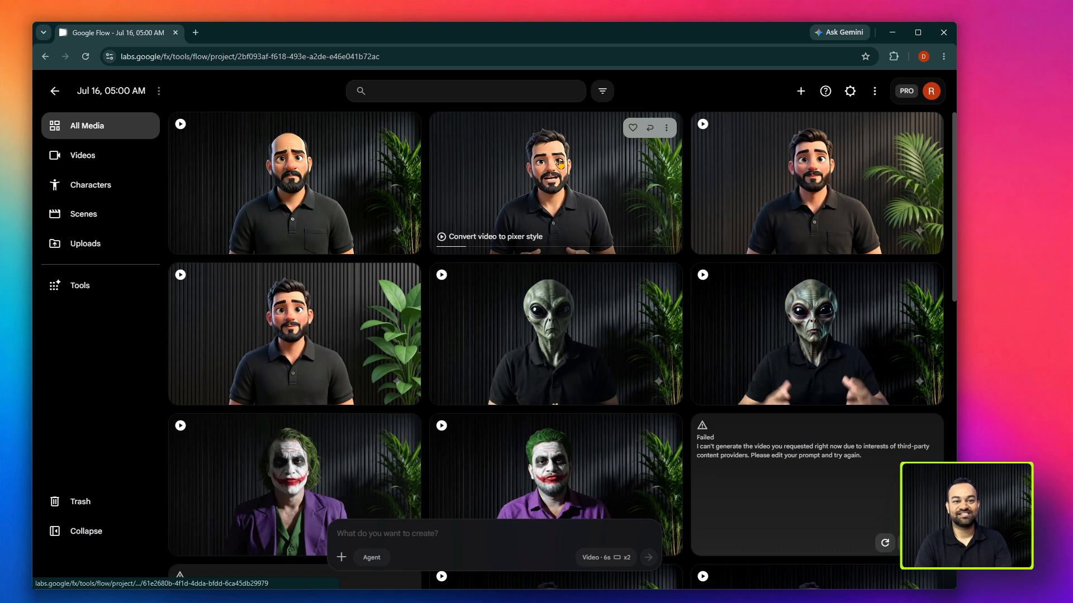
click(549, 187)
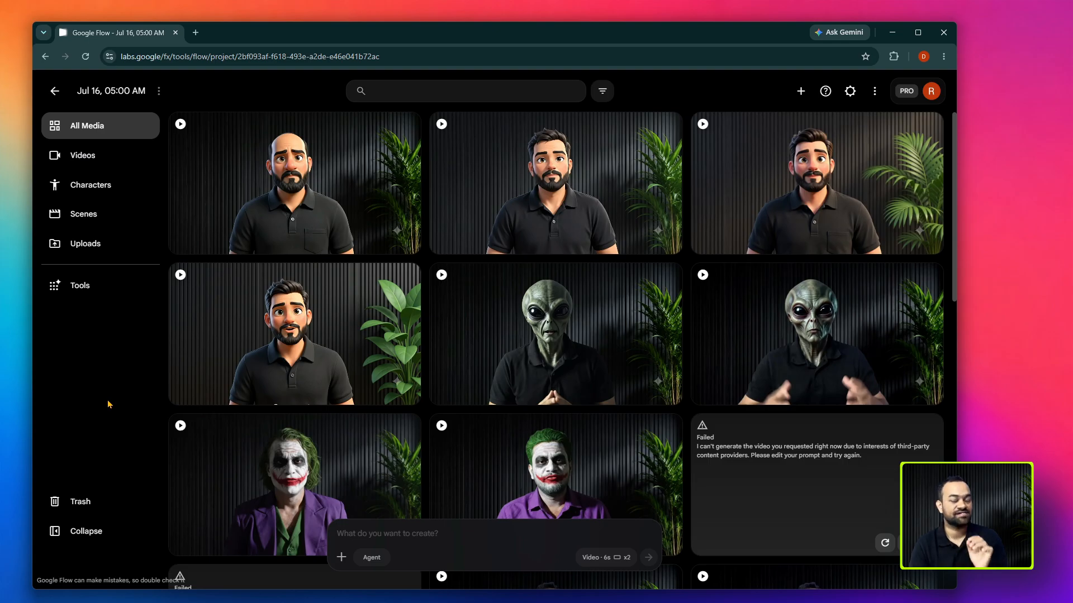
- Download the modern YouTube studio background video with blue lighting and camera shelf in upscaled 1080p
mouse_move(621, 193)
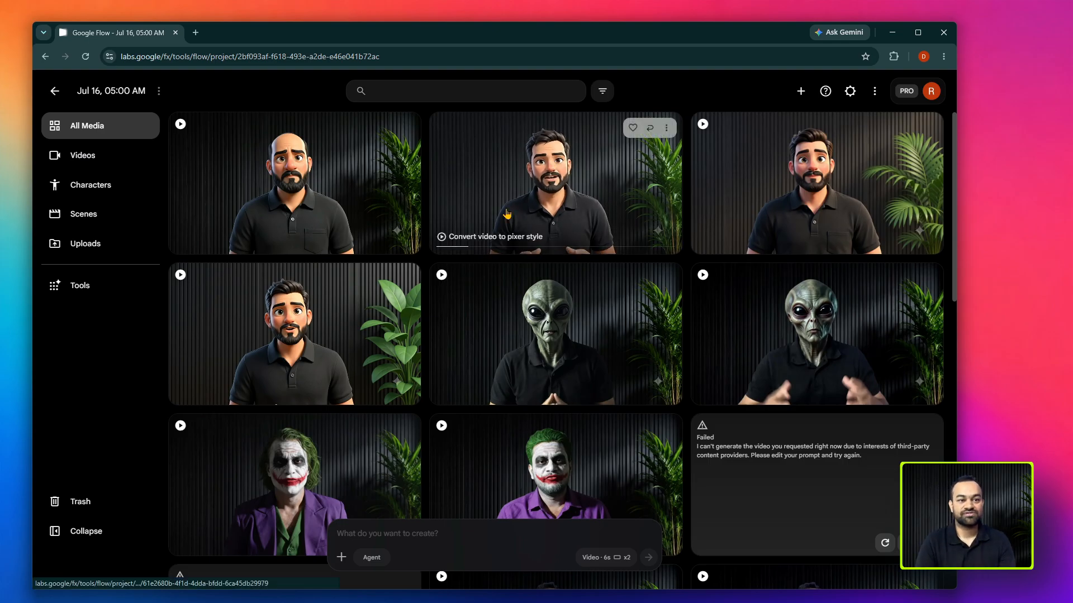
scroll(447, 393, down, 9)
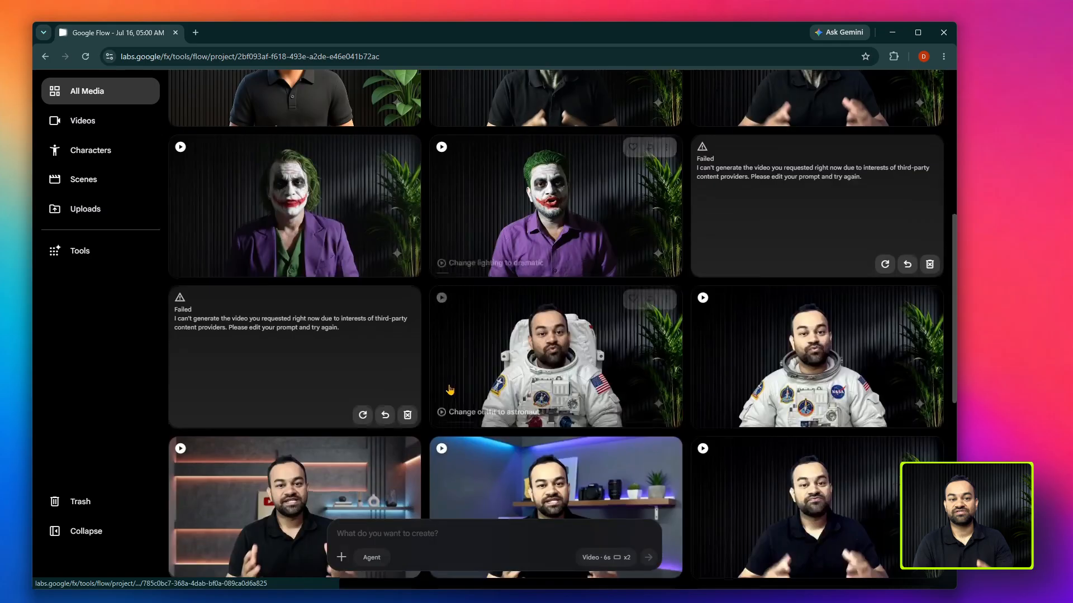
scroll(448, 393, down, 4)
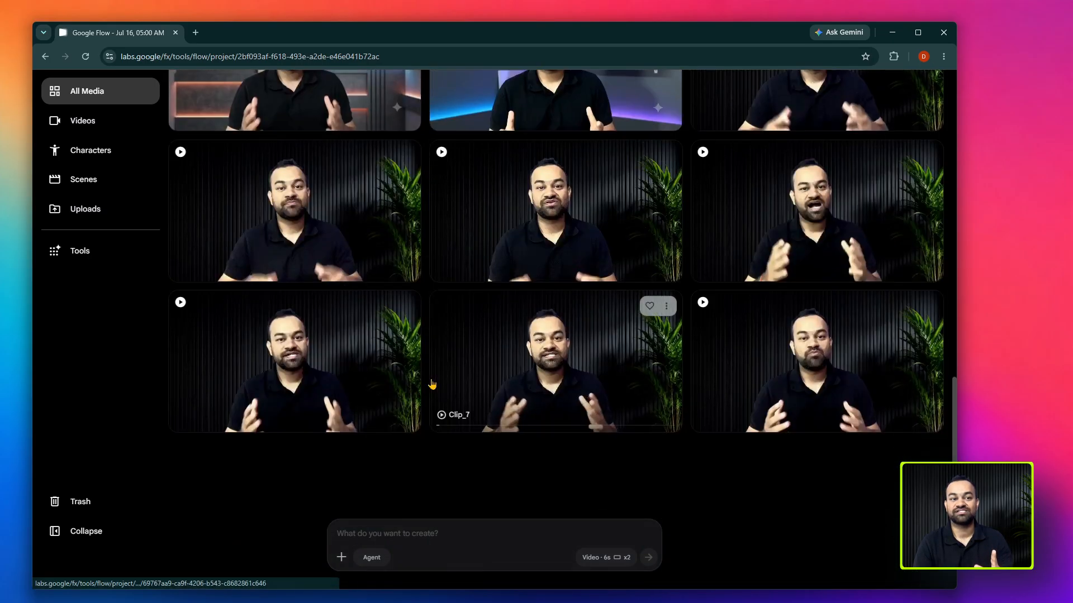
scroll(471, 373, up, 7)
mouse_move(572, 393)
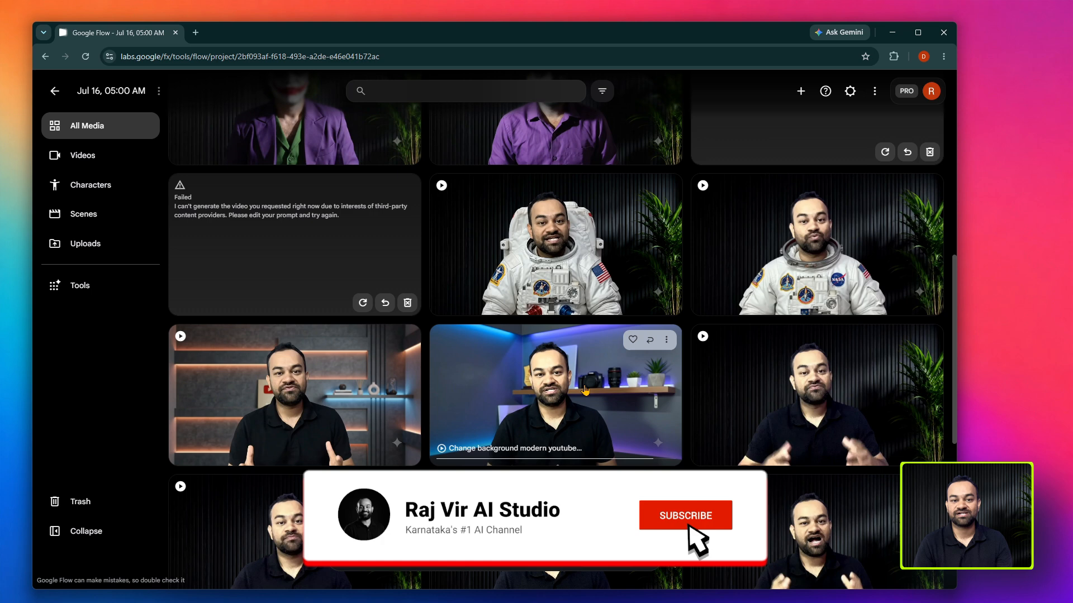
click(666, 341)
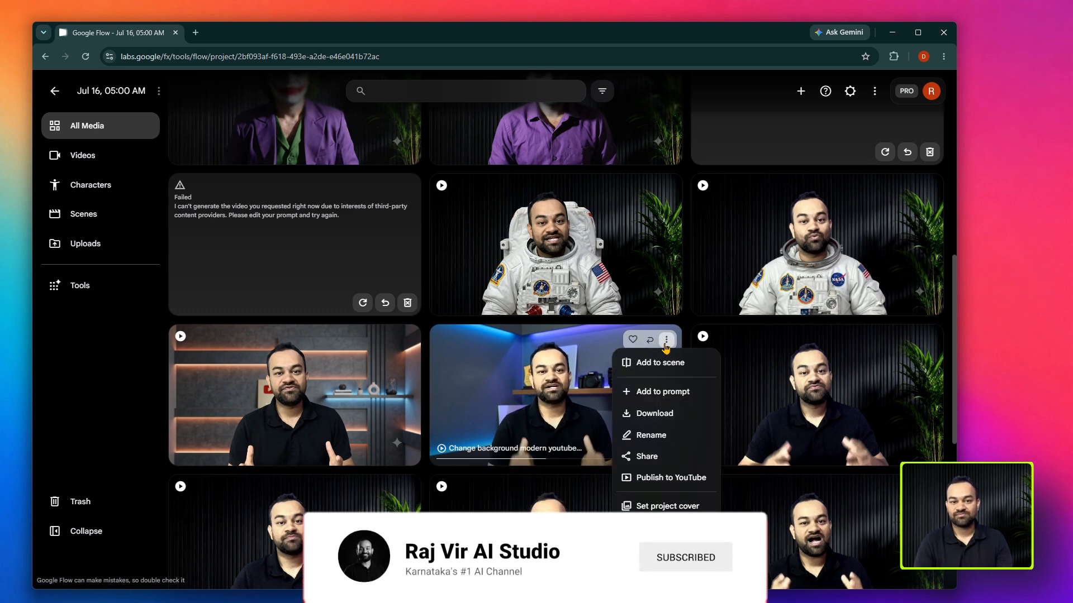
mouse_move(646, 419)
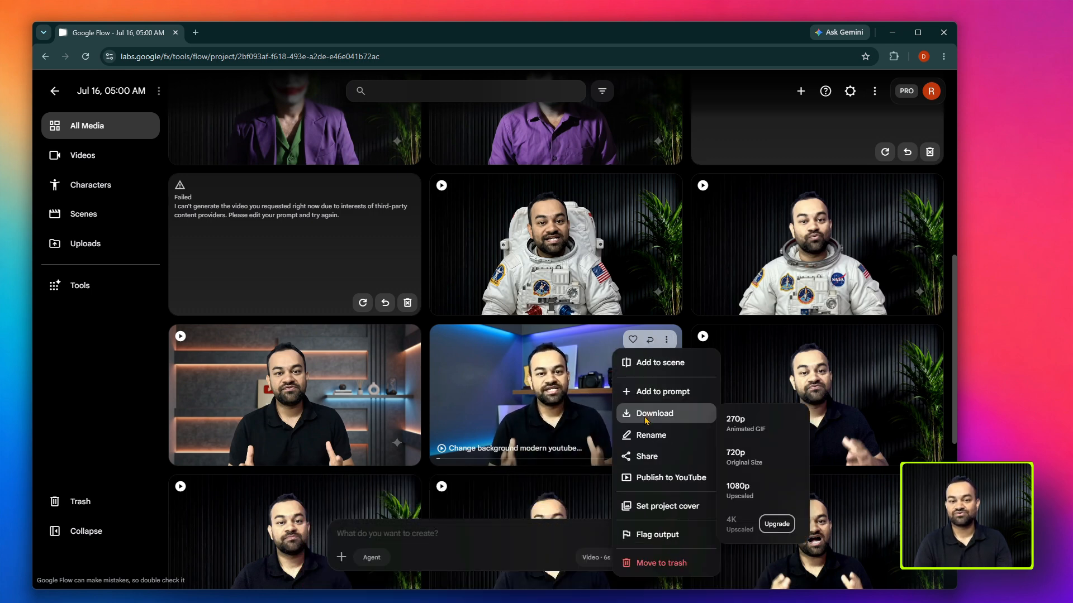
click(757, 502)
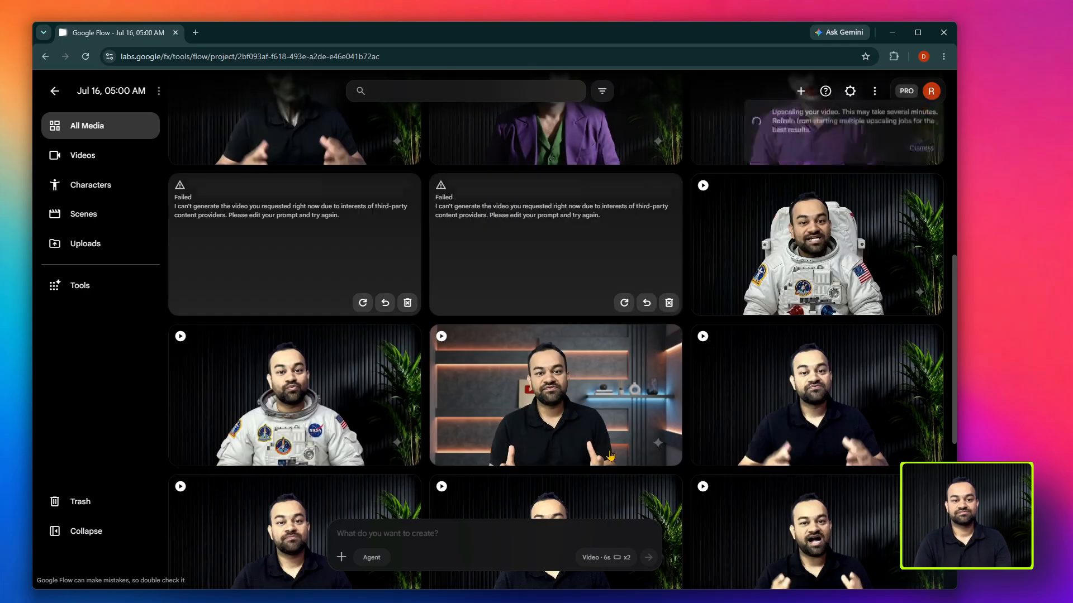
- Download the orange-lit studio background video, both astronaut-outfit videos and an alien-face video in upscaled 1080p
scroll(553, 451, up, 7)
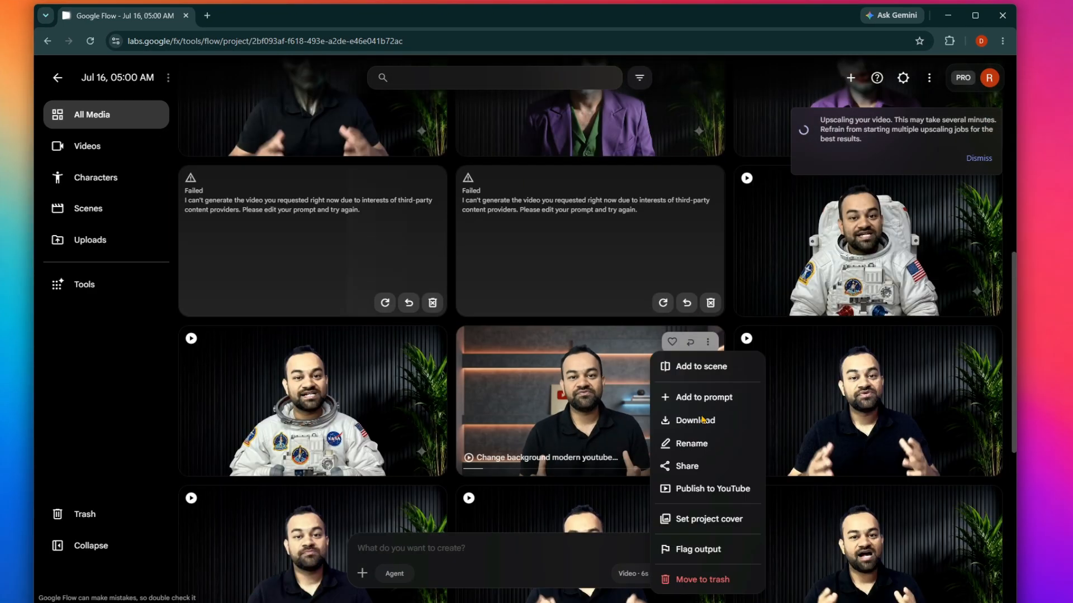
scroll(558, 335, down, 4)
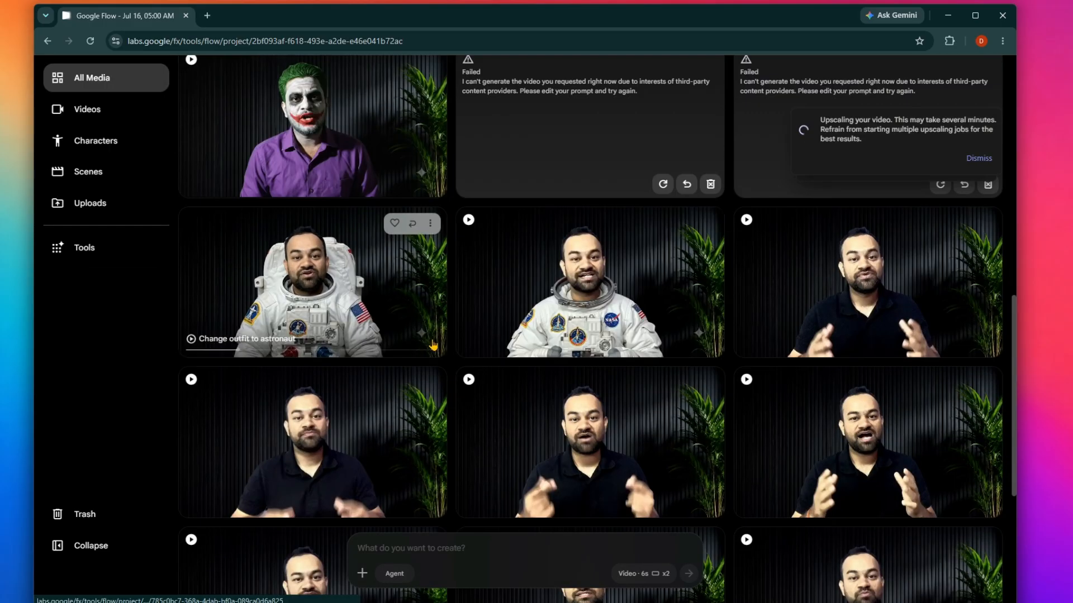
click(708, 164)
mouse_move(695, 242)
click(793, 324)
scroll(414, 383, down, 5)
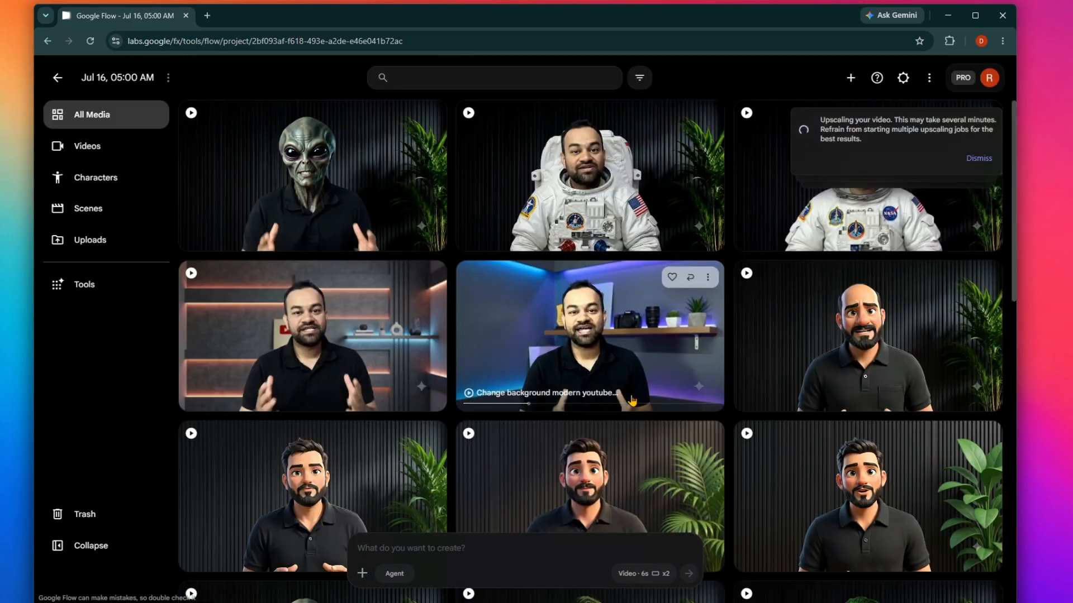